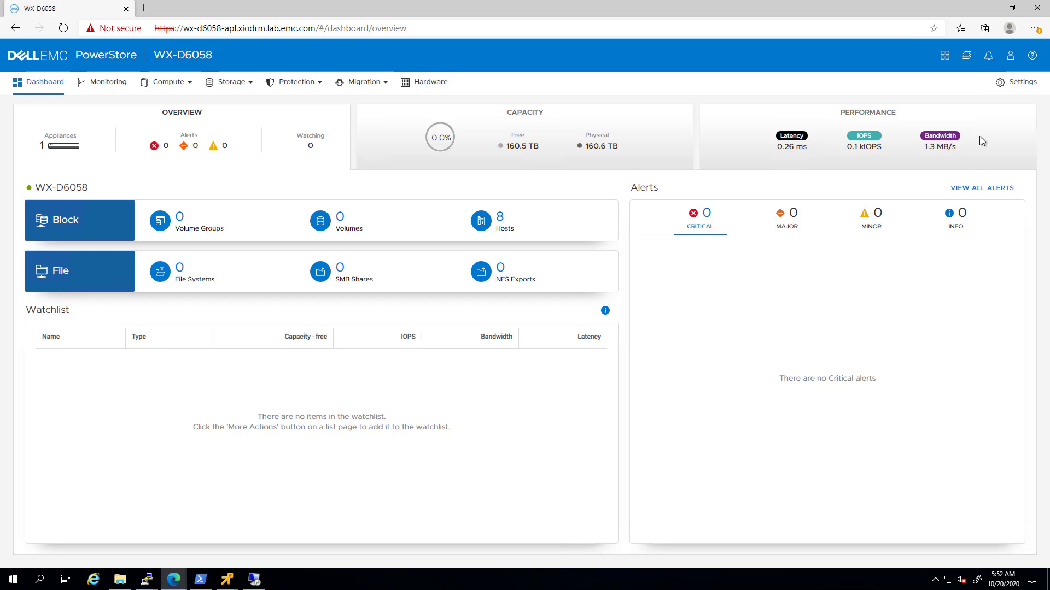
Go to Settings > Users > Directory Services to reach the LDAP configuration page.
click(1009, 87)
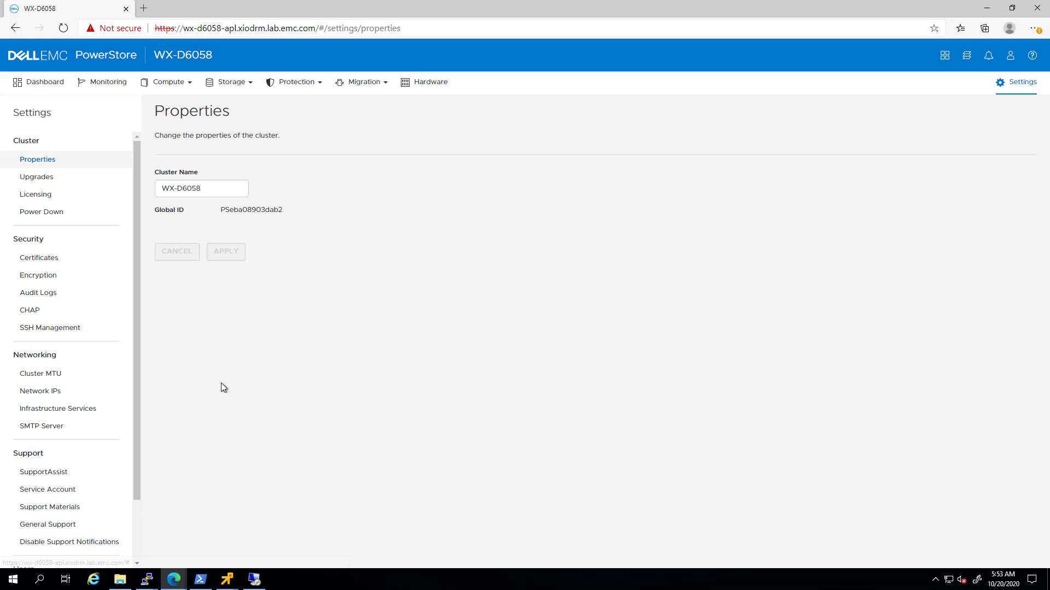
scroll(88, 472, down, 2)
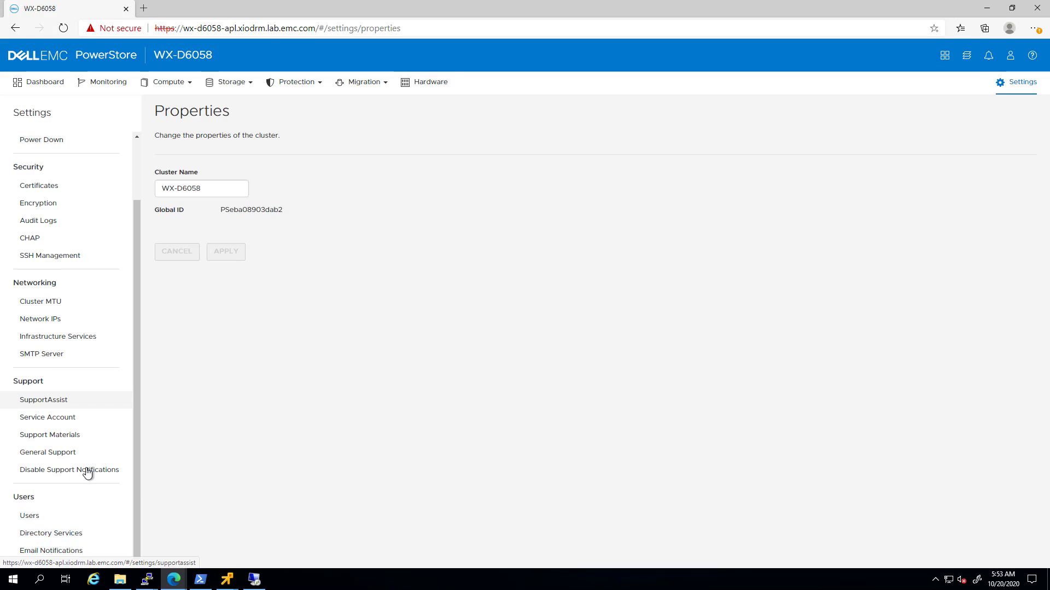
click(60, 537)
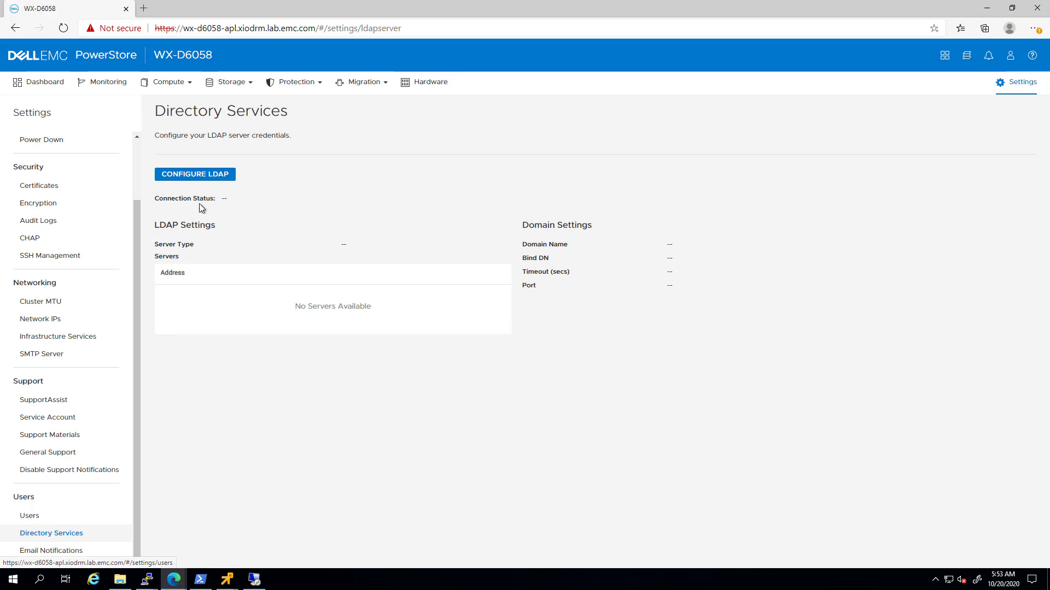
Begin an Active Directory LDAP configuration and add server address 10.181.4.50.
click(205, 175)
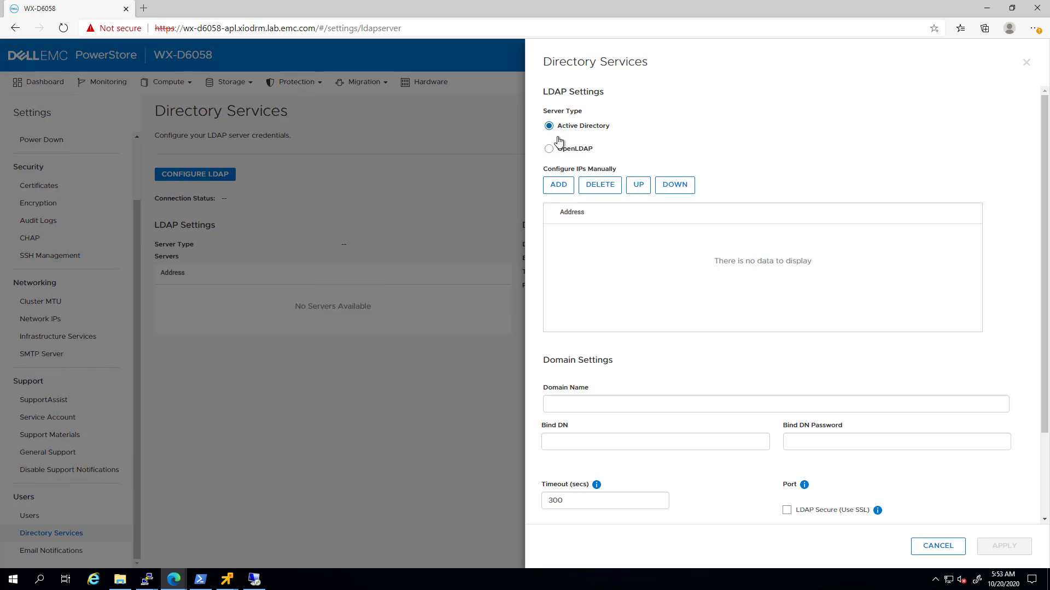
click(557, 185)
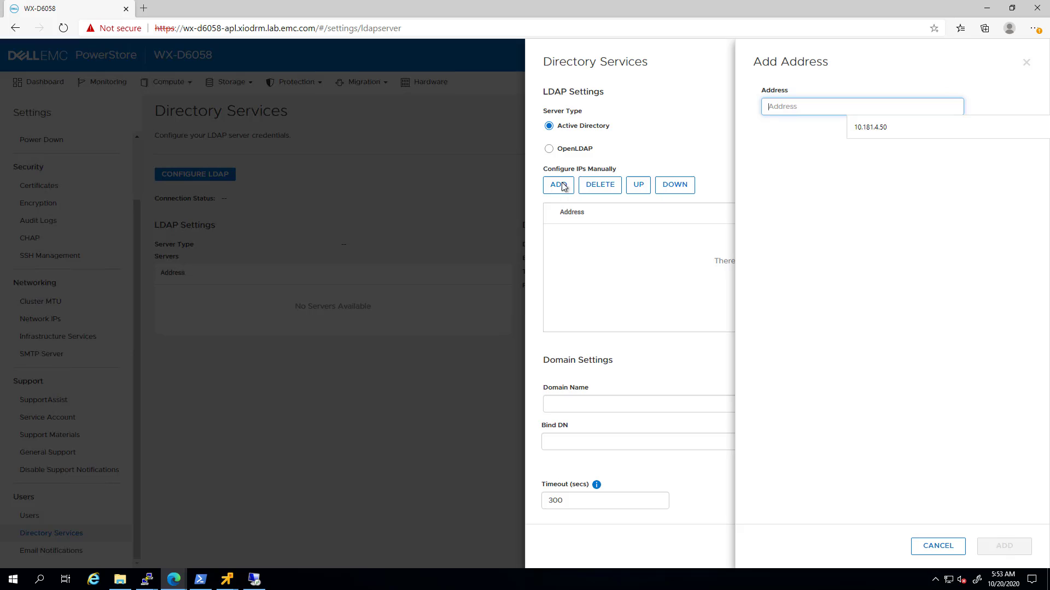
click(885, 127)
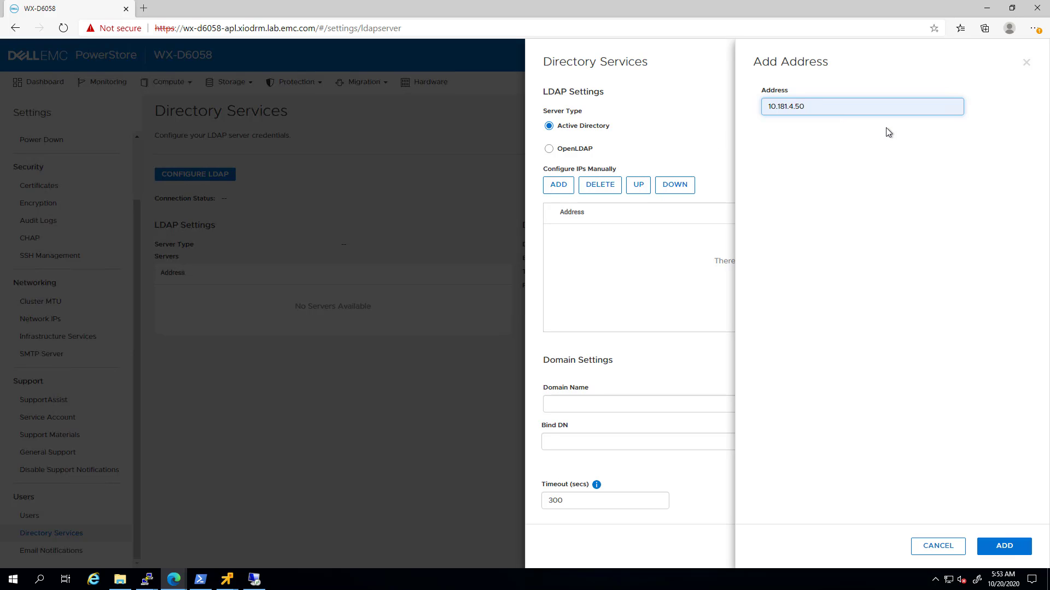
click(1006, 547)
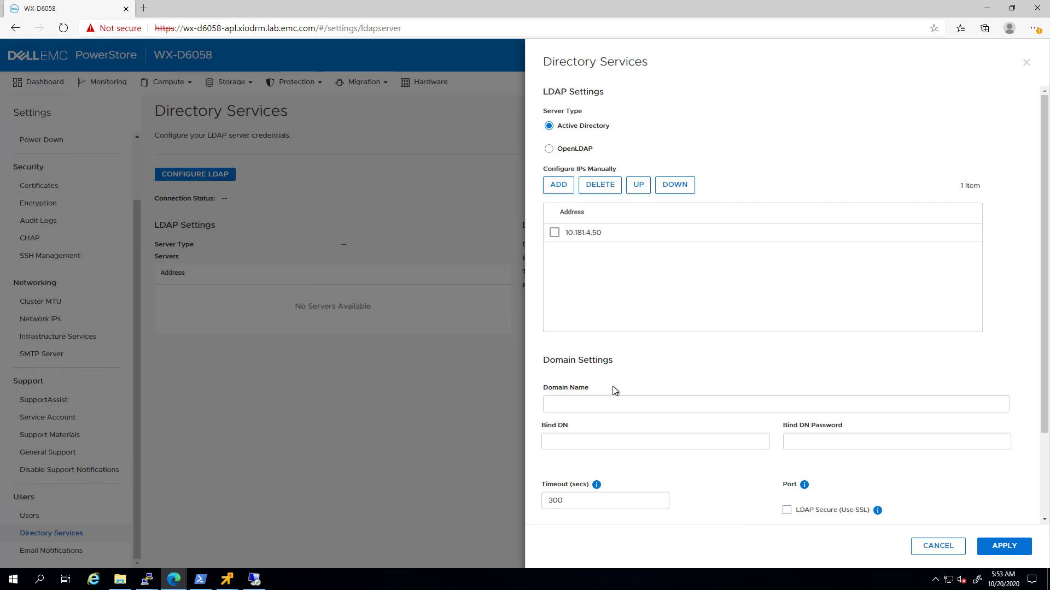
click(603, 403)
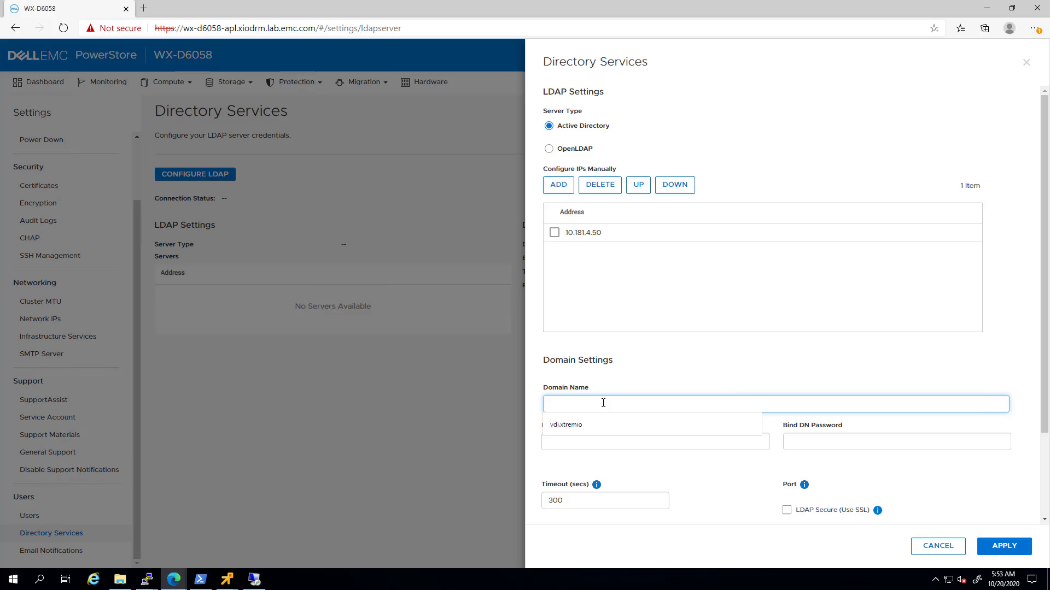
Enter domain vdi.xtremio, Bind DN CN=Administrator,CN=Users,DC=vdi,DC=xtremio, and the bind password.
click(579, 425)
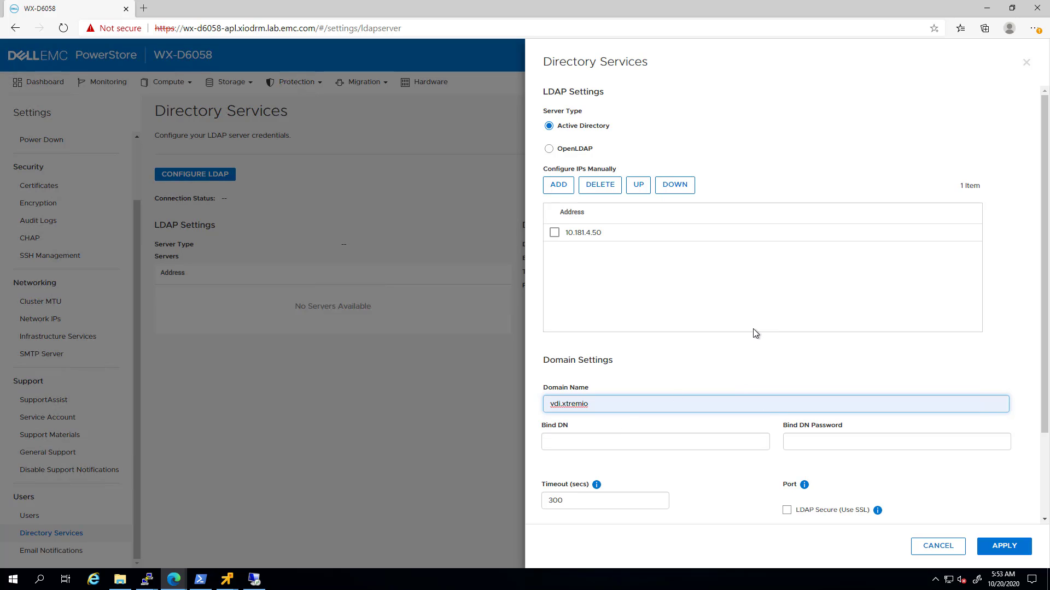
scroll(753, 329, down, 2)
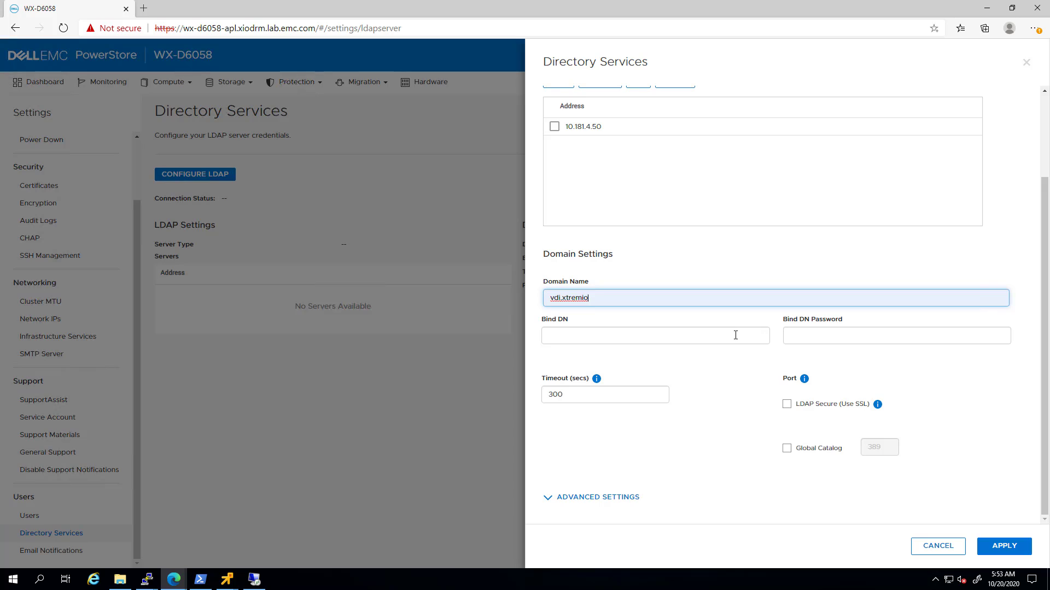
click(578, 337)
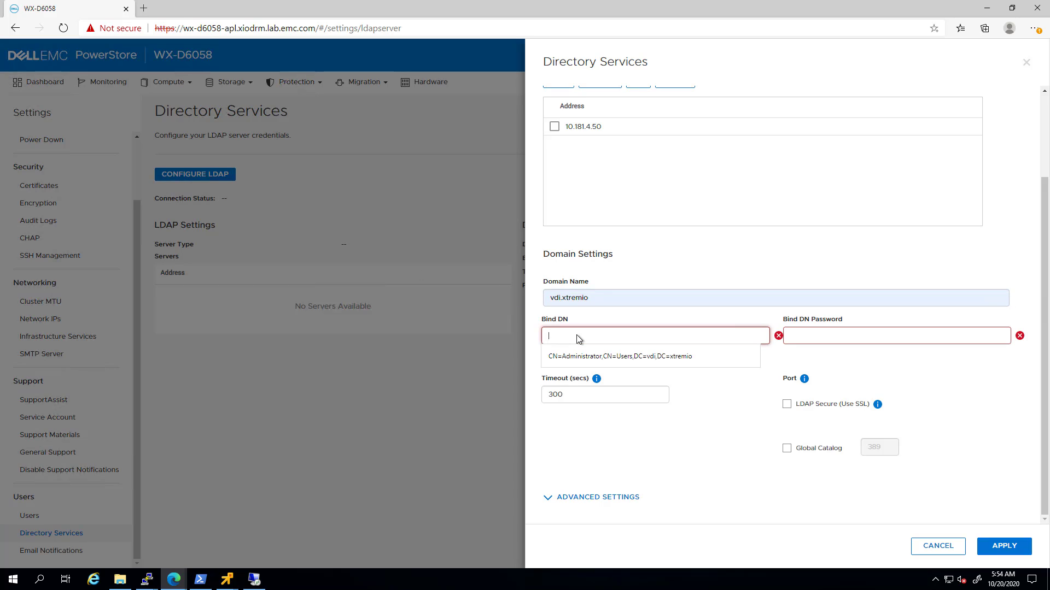
click(601, 358)
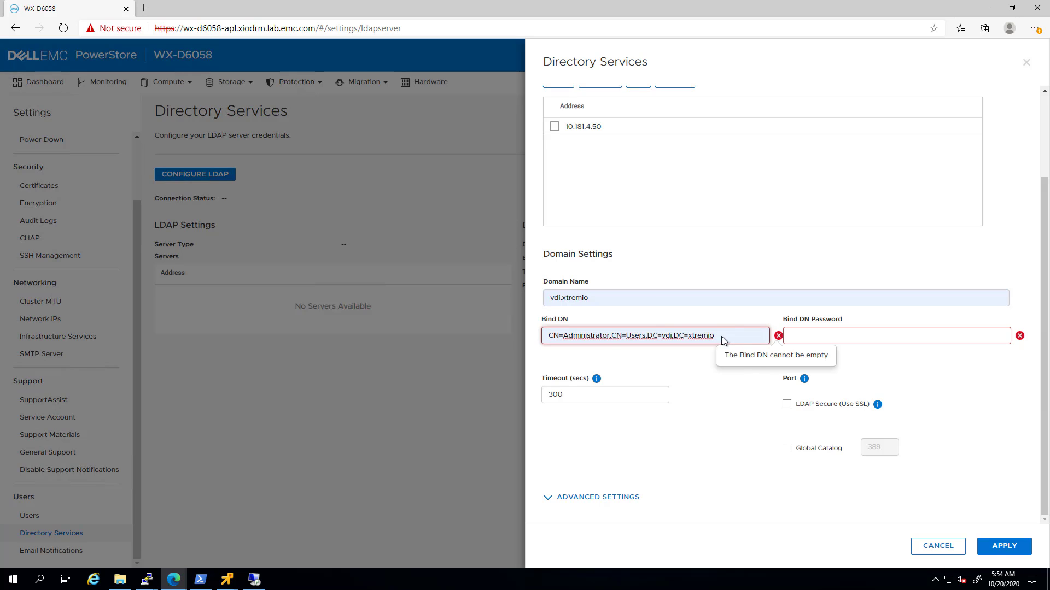
click(835, 339)
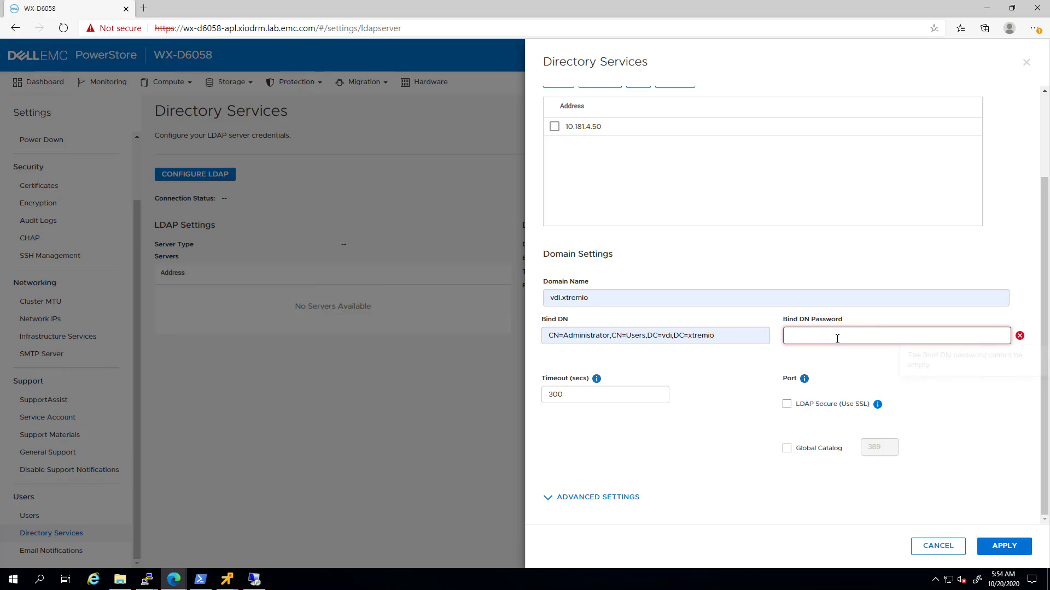
text(••••••••••)
key(Tab)
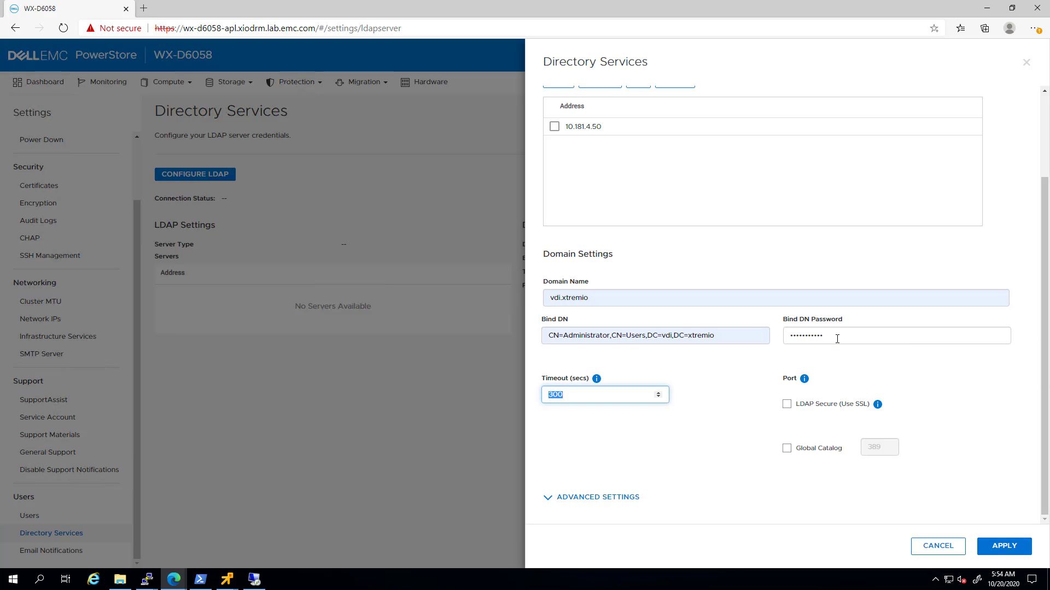
click(255, 578)
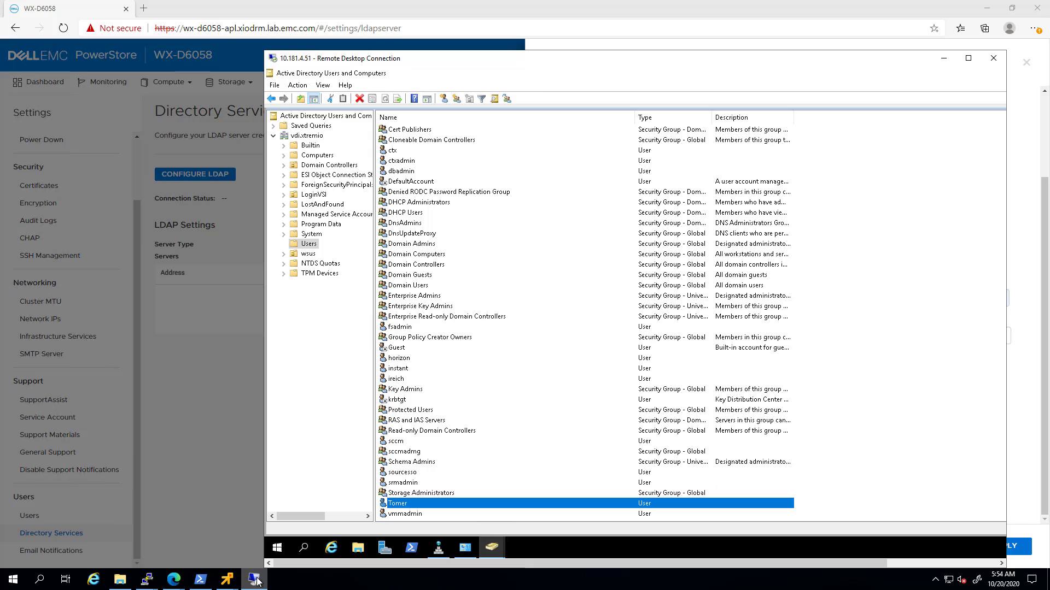
scroll(527, 306, up, 1)
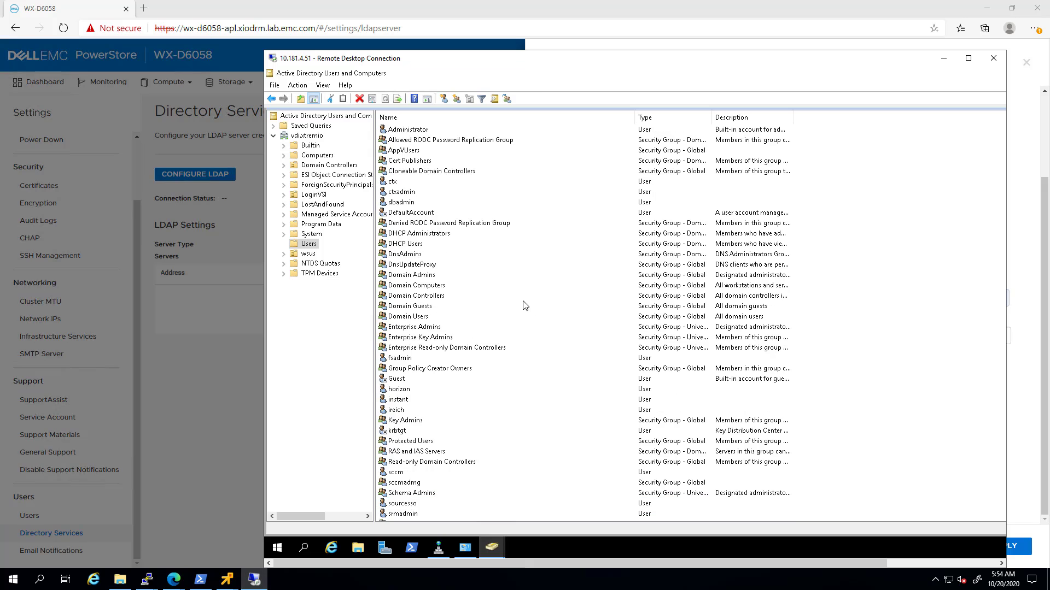
right_click(405, 132)
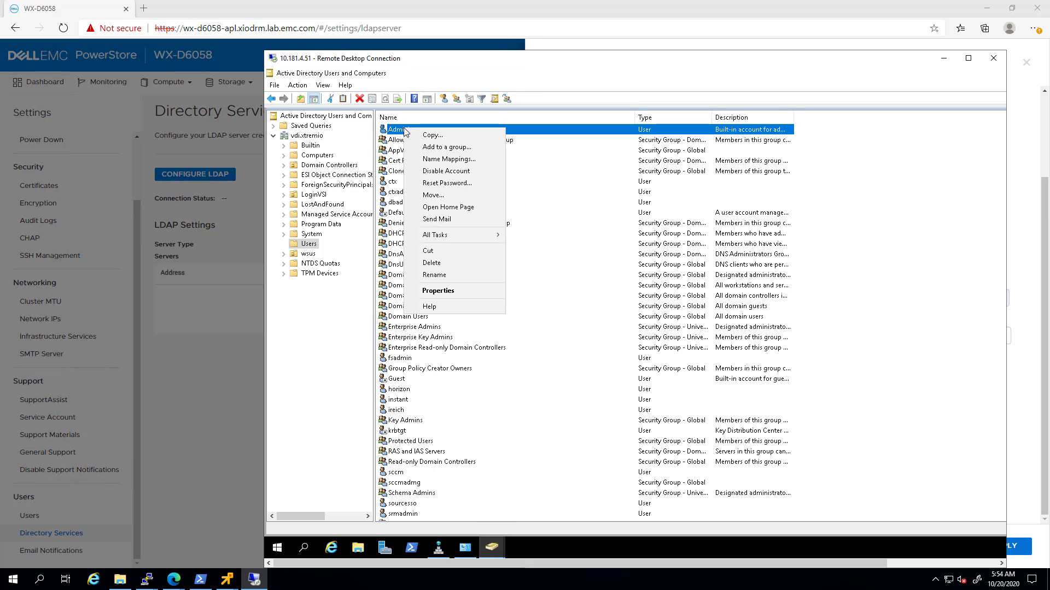
click(453, 294)
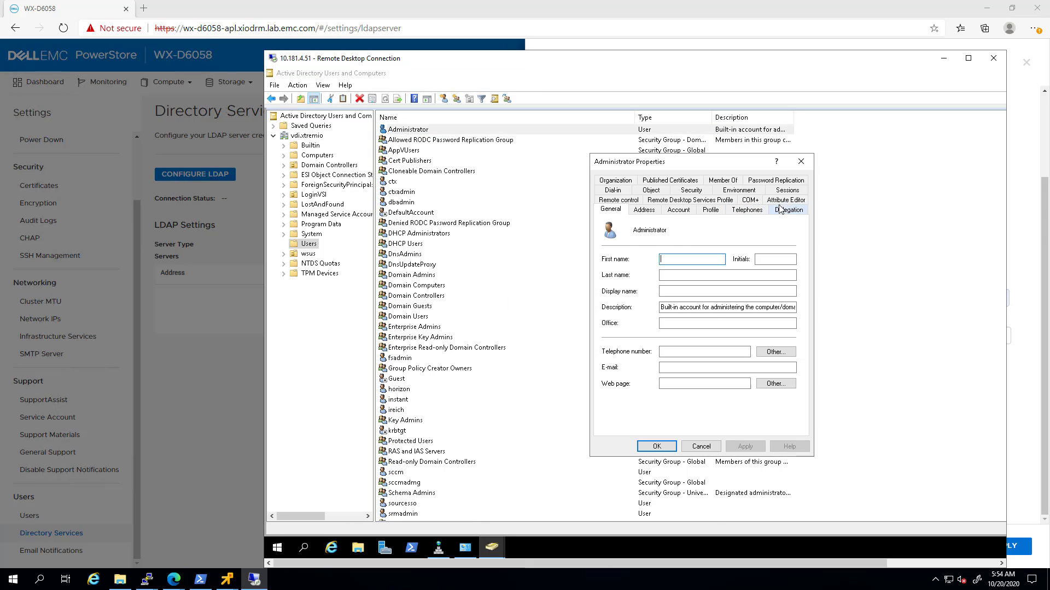
click(783, 200)
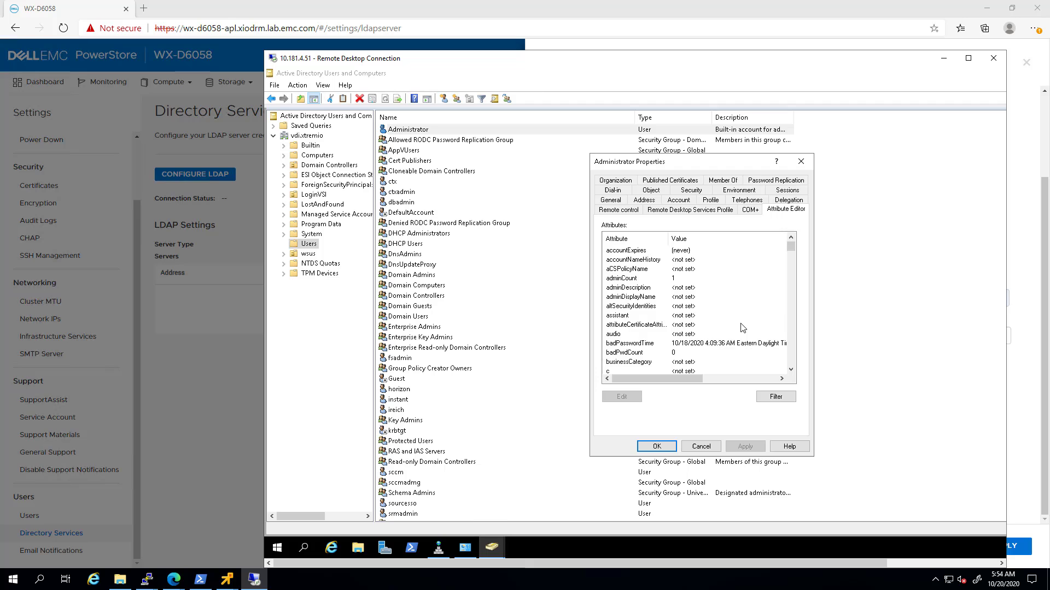
scroll(742, 328, down, 10)
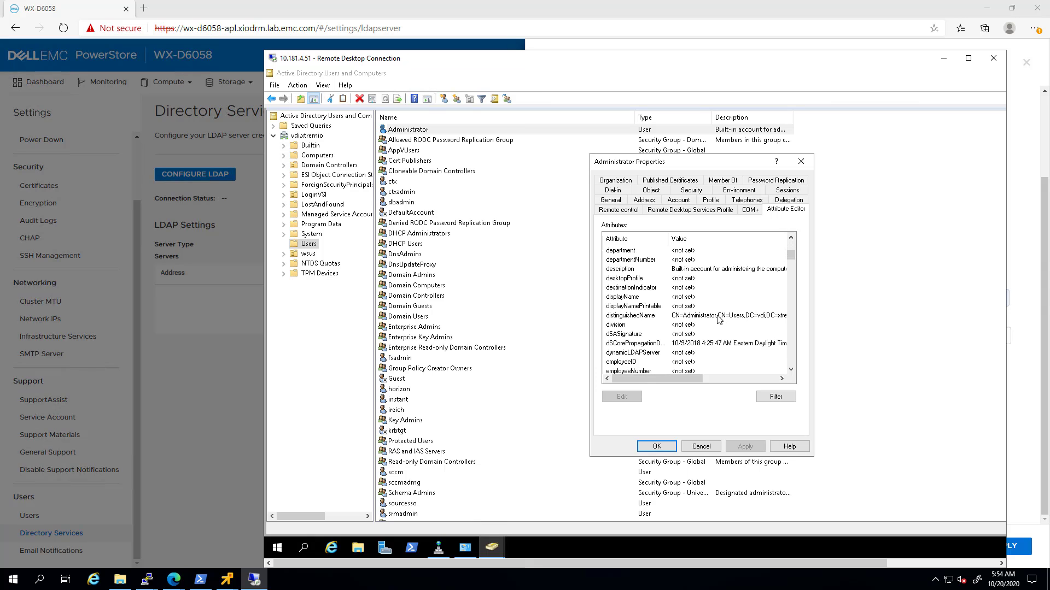
double_click(718, 317)
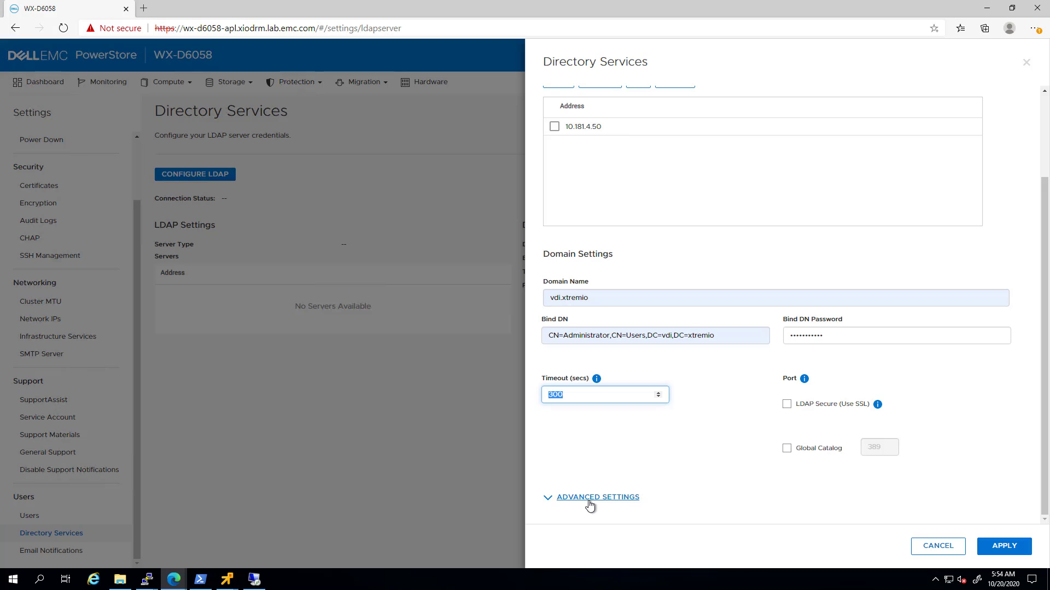
In Advanced Settings, remove 'cn=Users,' so user and group search paths read dc=vdi,dc=xtremio.
click(590, 499)
scroll(688, 415, down, 6)
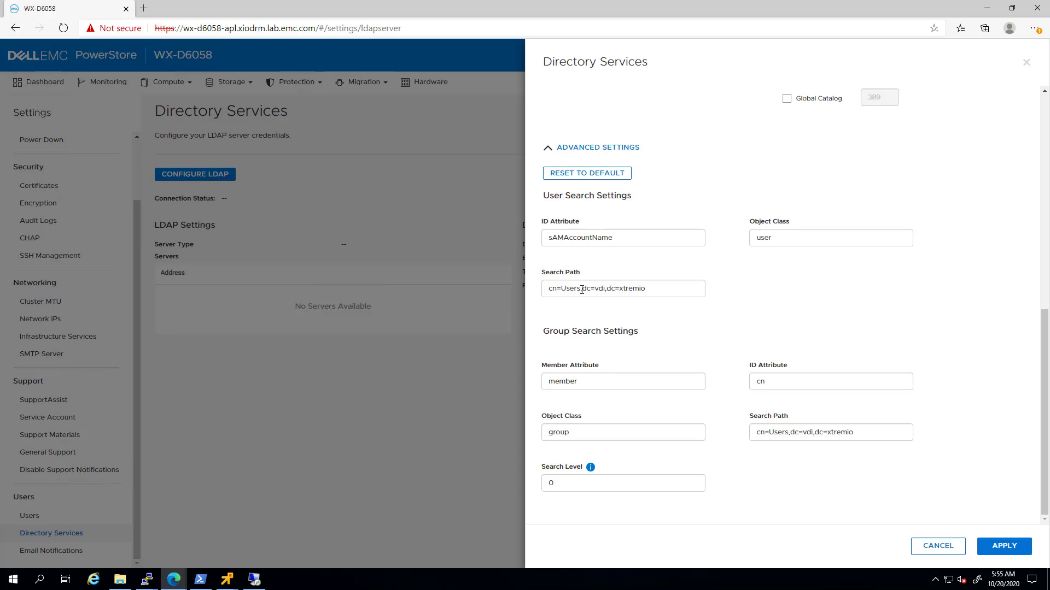
drag(583, 288, 536, 288)
key(BackSpace)
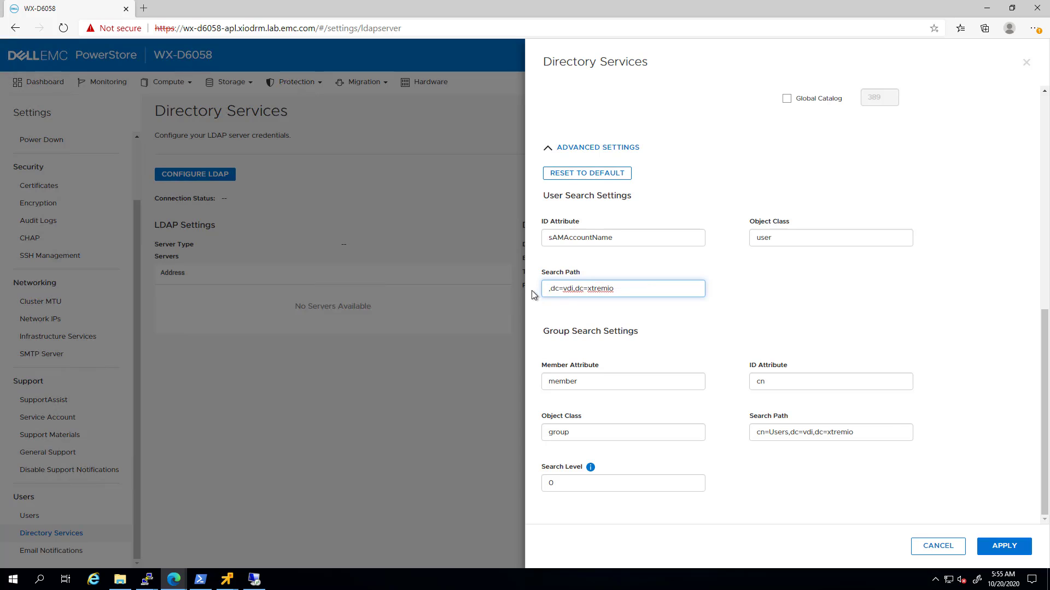
drag(791, 431, 711, 432)
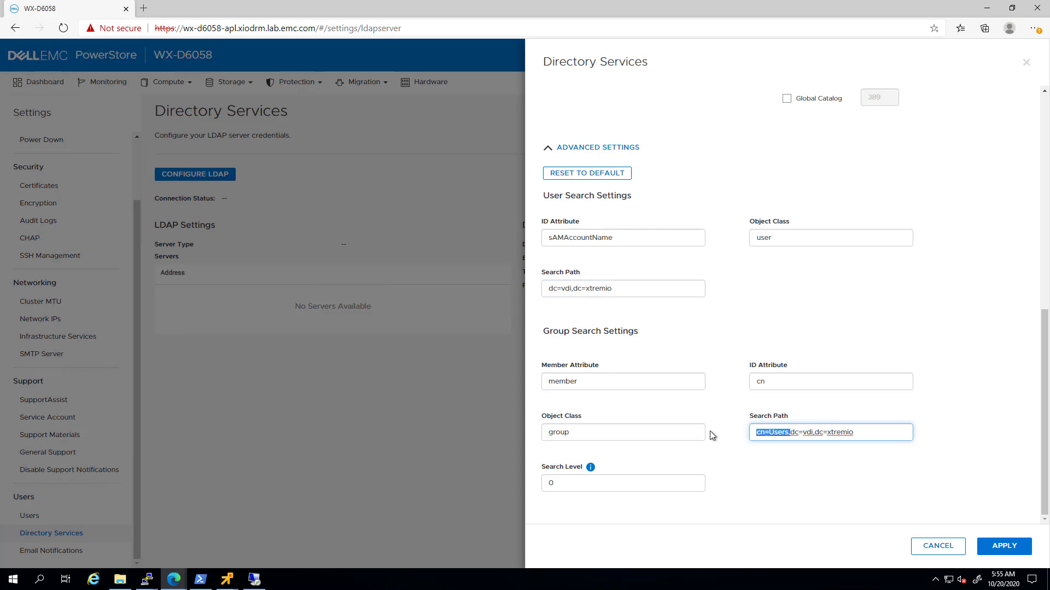
key(BackSpace)
Apply the LDAP configuration for server 10.181.4.50 and domain vdi.xtremio.
click(1005, 547)
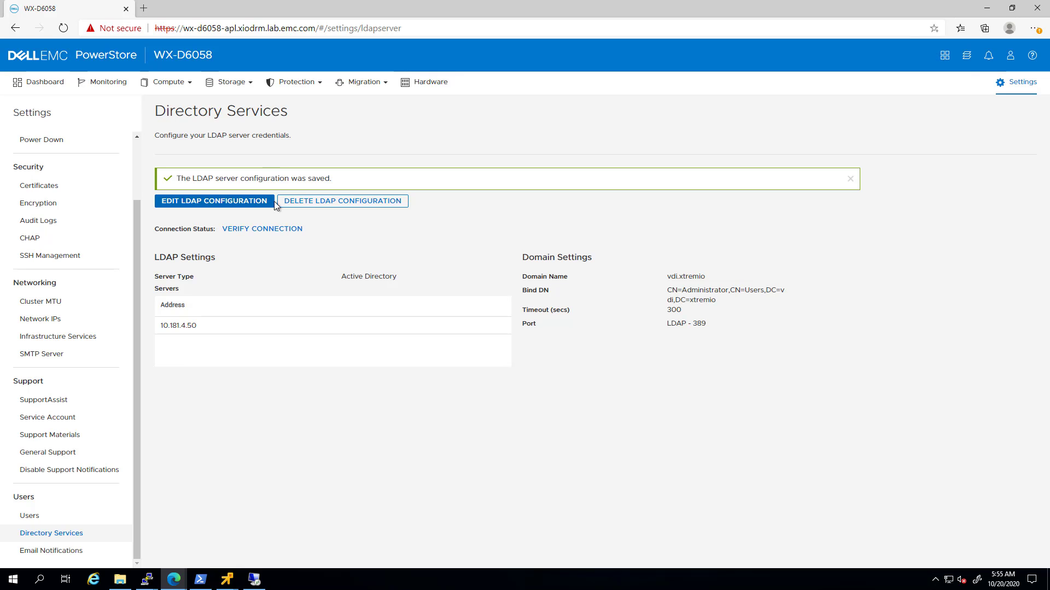
Verify the LDAP connection reports Connection Verified, then go to the Users page.
click(275, 230)
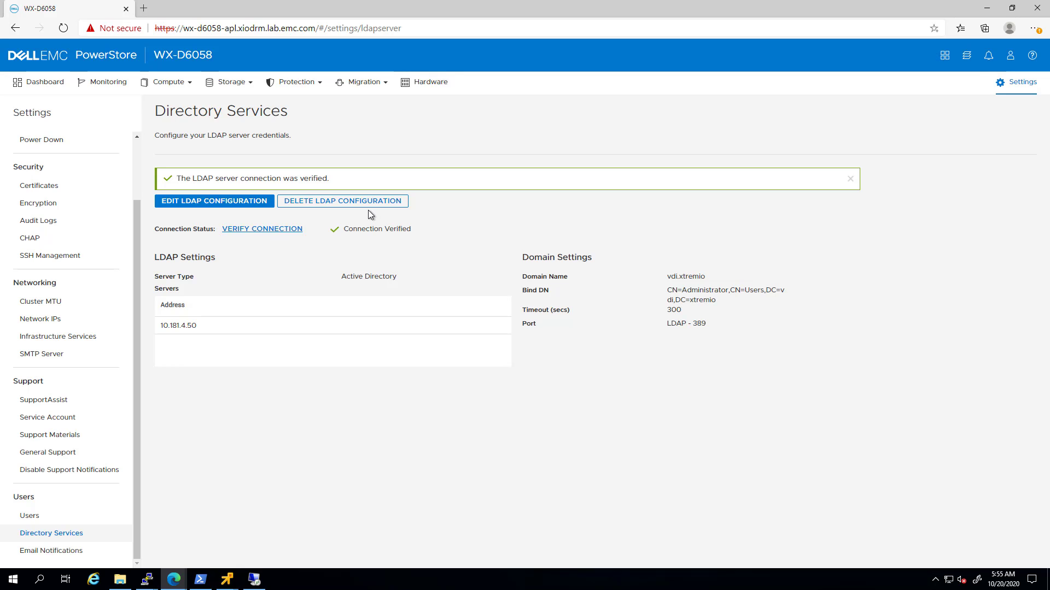
double_click(389, 229)
triple_click(385, 230)
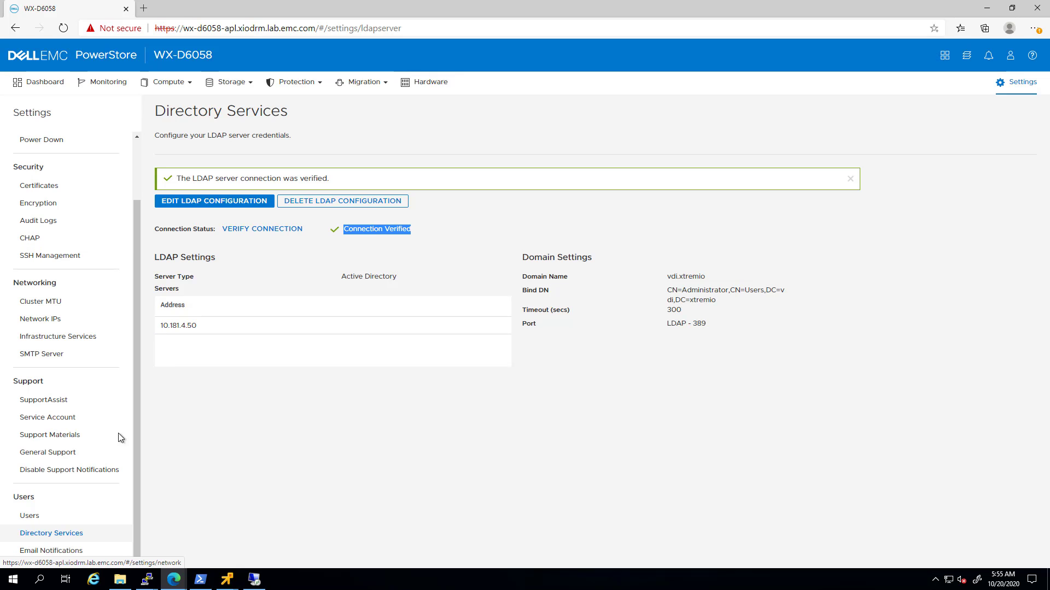
click(56, 519)
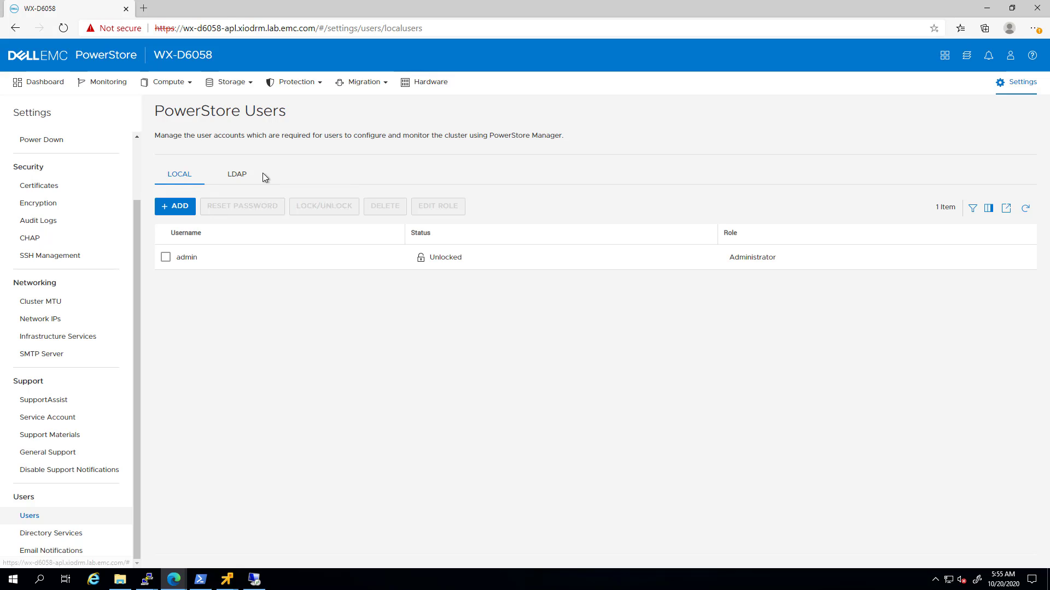
On the LDAP tab, add a vdi.xtremio User account with the domain user's name and Administrator role.
click(237, 175)
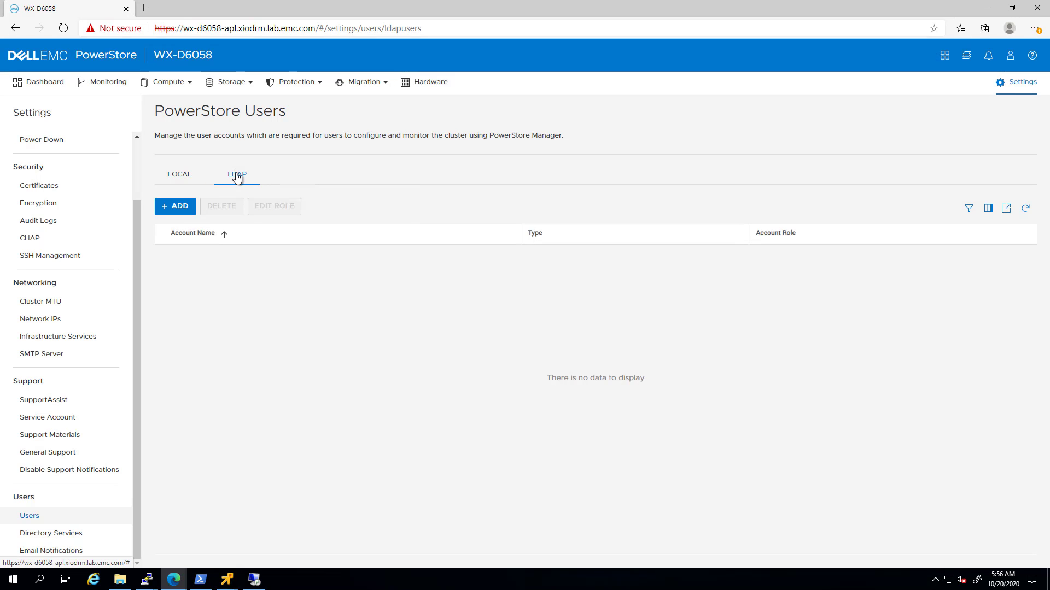
click(177, 211)
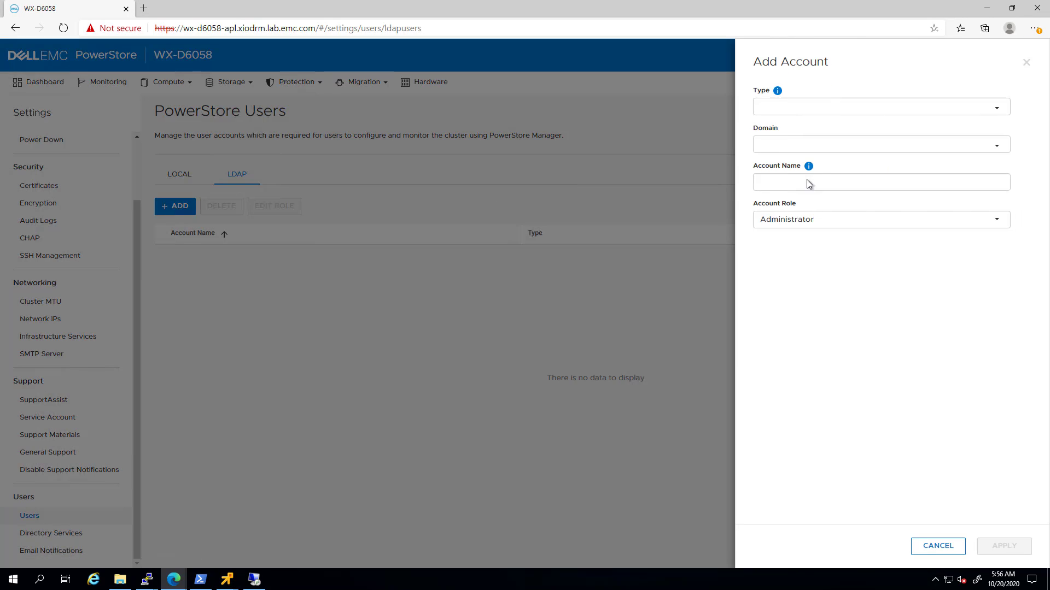
click(993, 109)
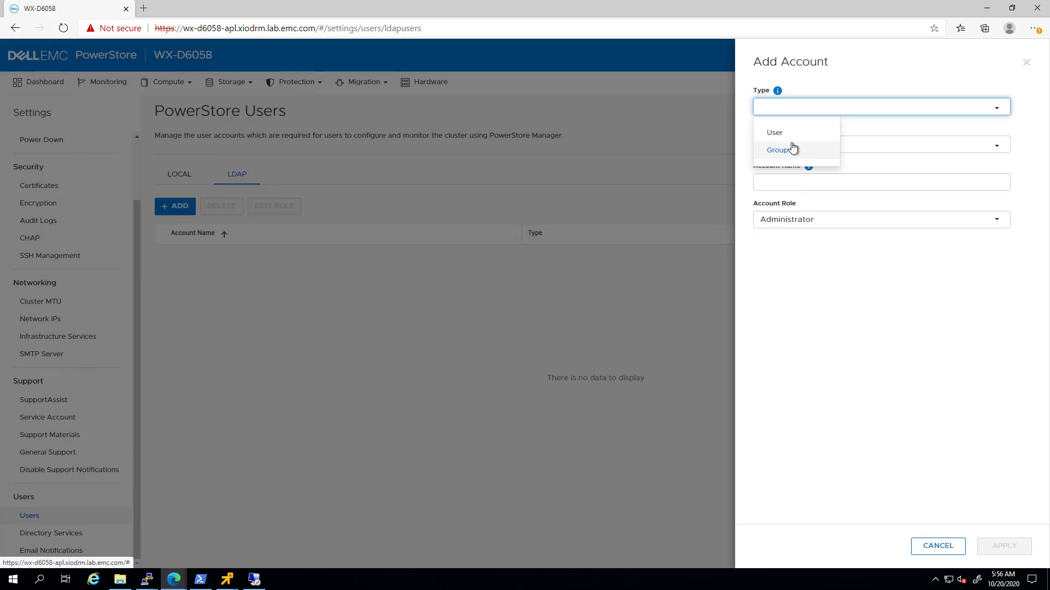
click(982, 146)
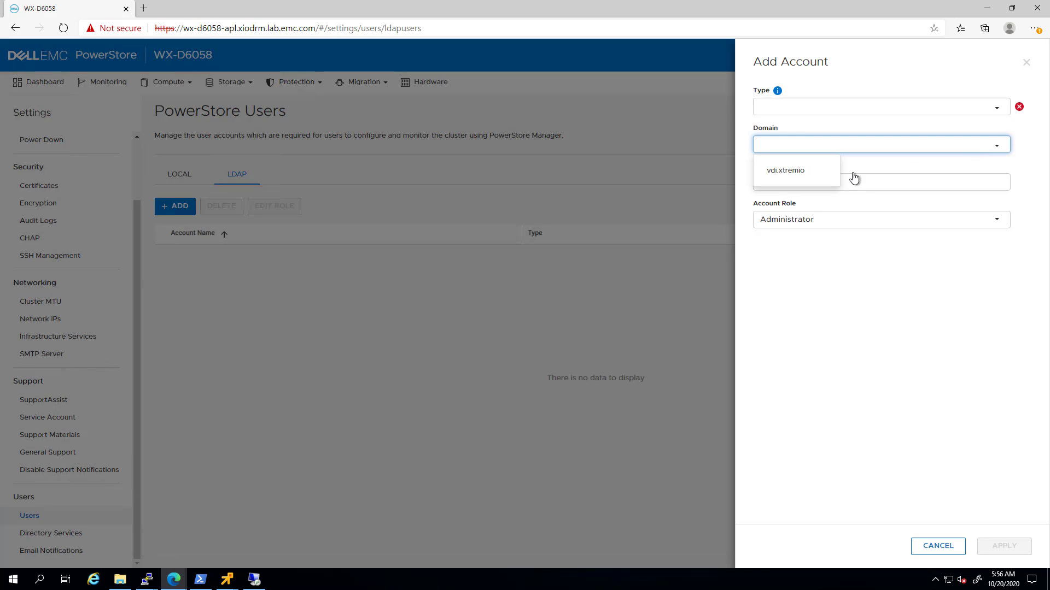
click(808, 173)
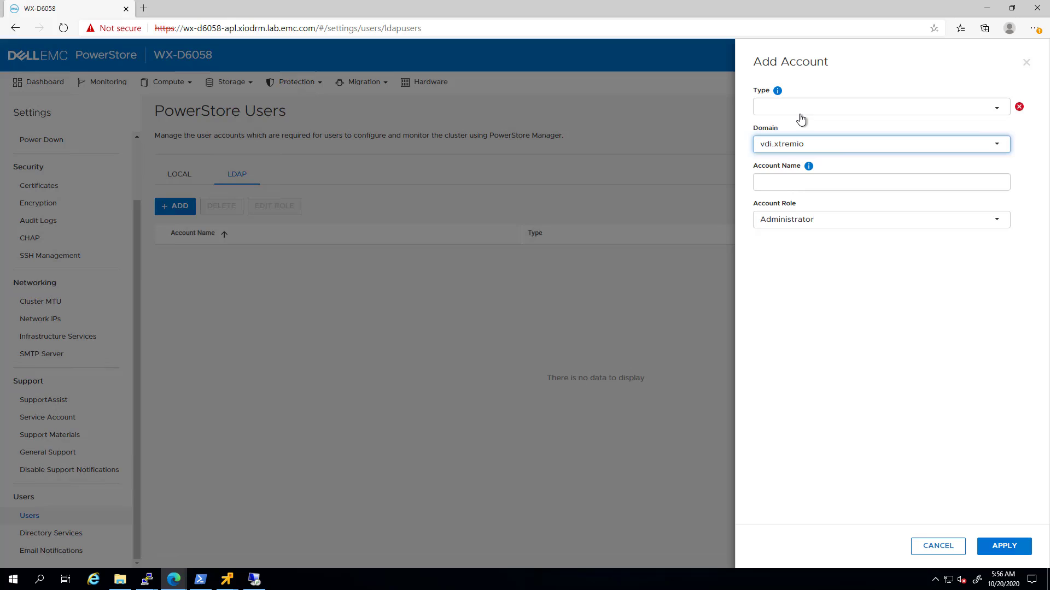
click(799, 115)
click(789, 133)
click(789, 180)
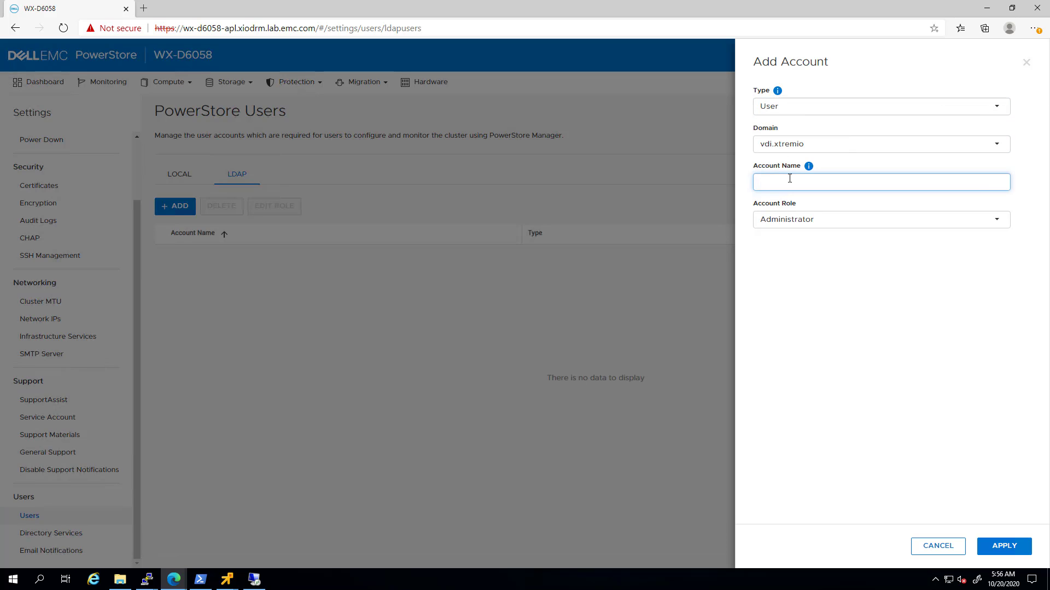
text(Tomer)
click(830, 226)
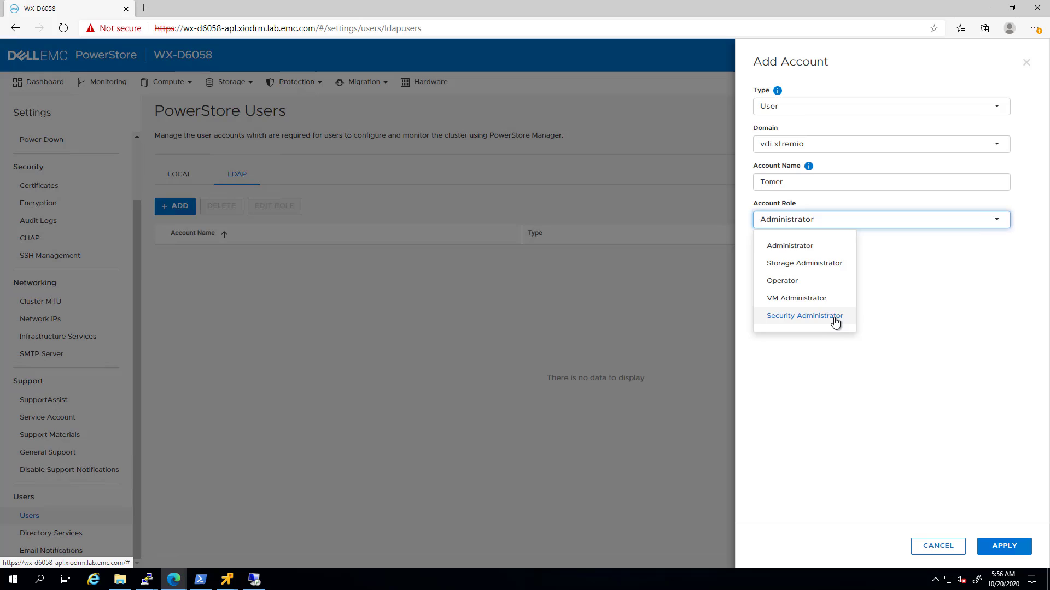
click(848, 366)
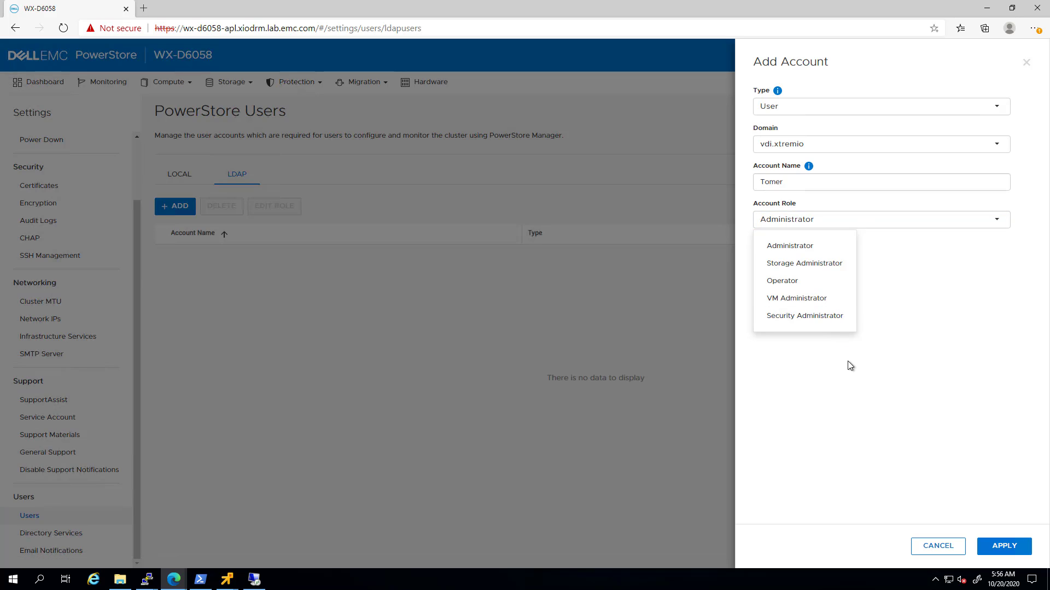
Save the LDAP user, then copy the Storage Administrators group name from its ADUC properties.
click(1006, 547)
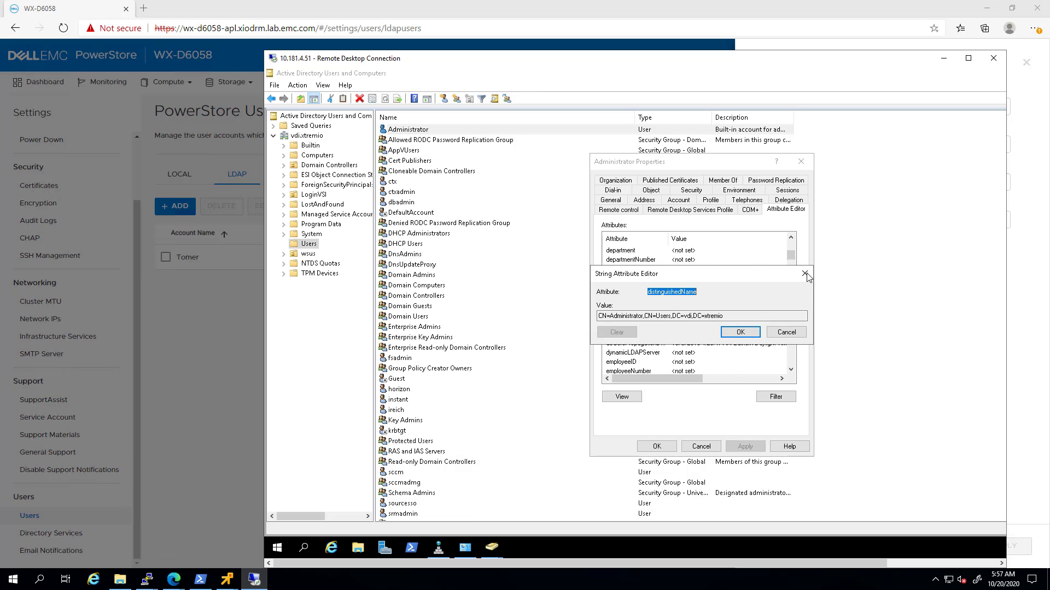
click(701, 446)
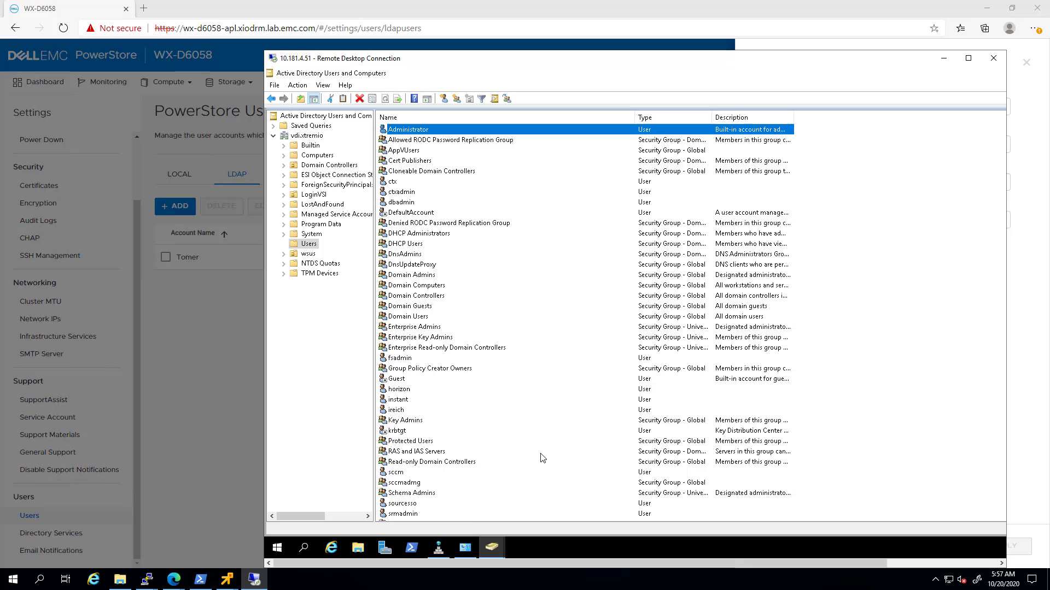
scroll(519, 451, down, 1)
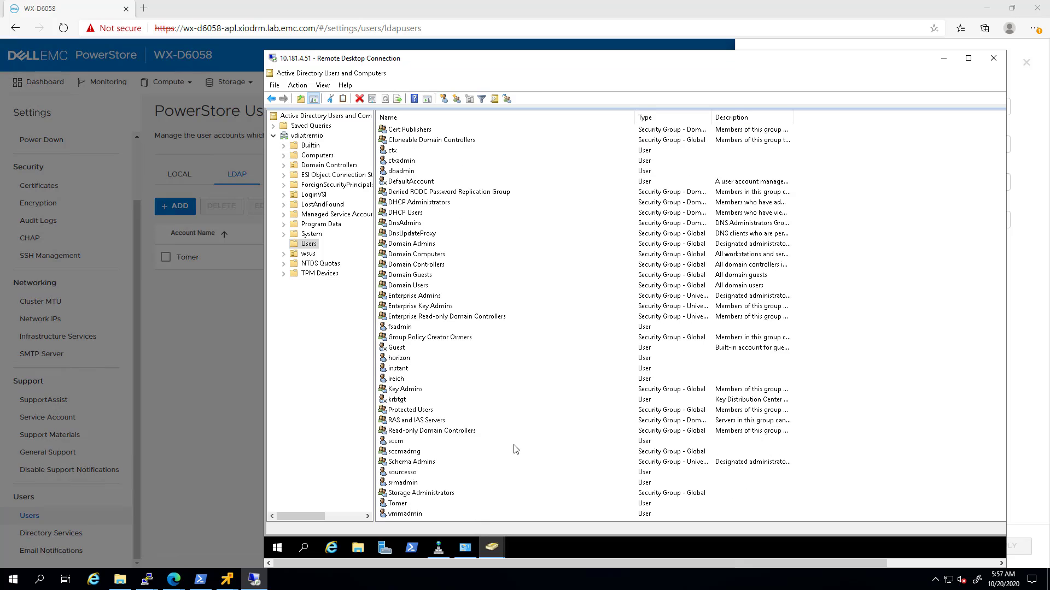
double_click(415, 493)
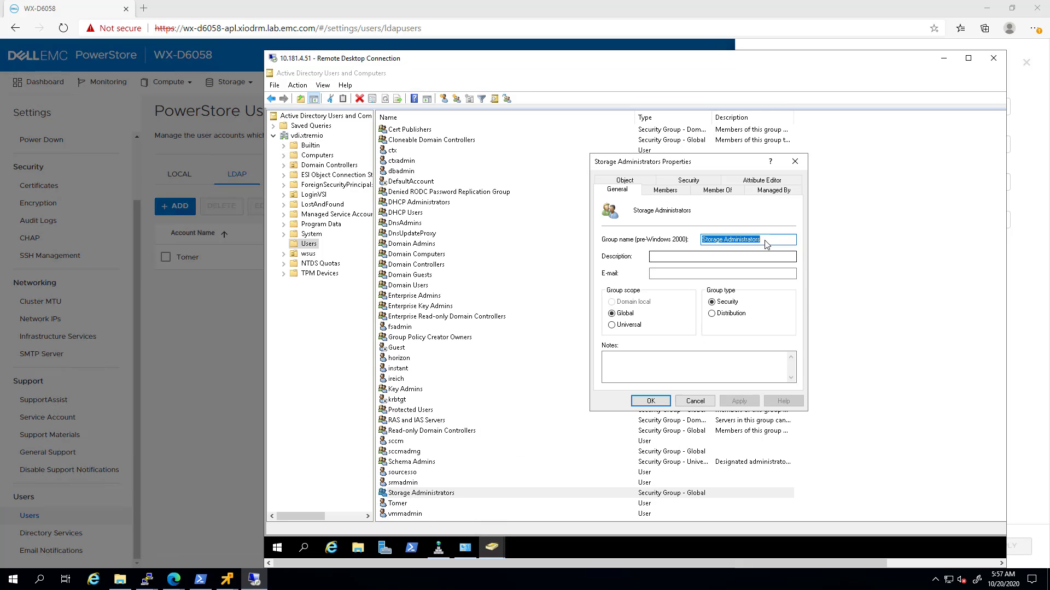
drag(766, 241, 707, 243)
Add LDAP Group 'Storage Administrators' from vdi.xtremio with the Storage Administrator role and apply.
click(213, 346)
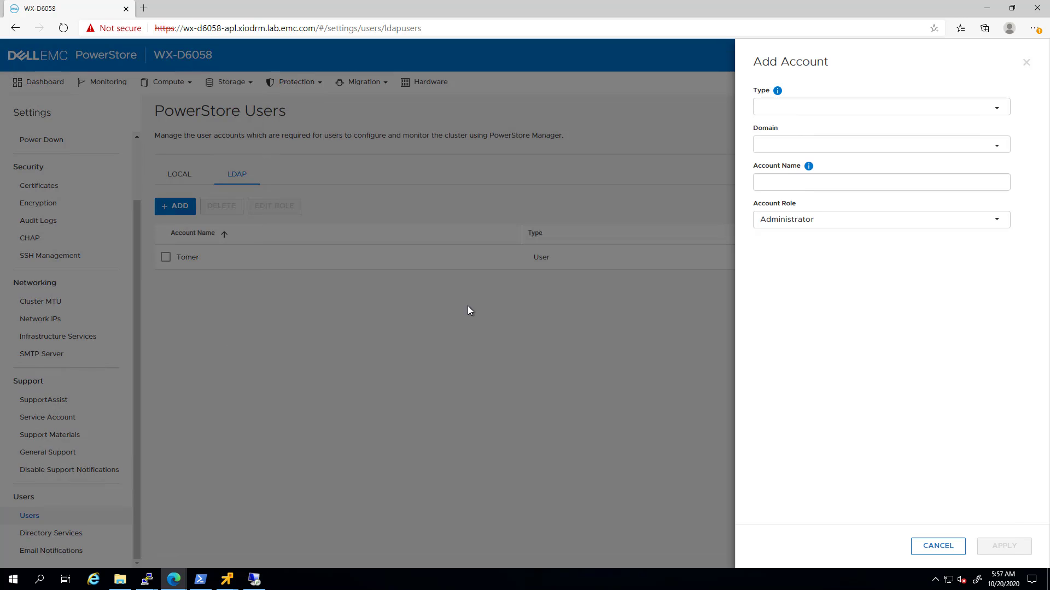
click(785, 110)
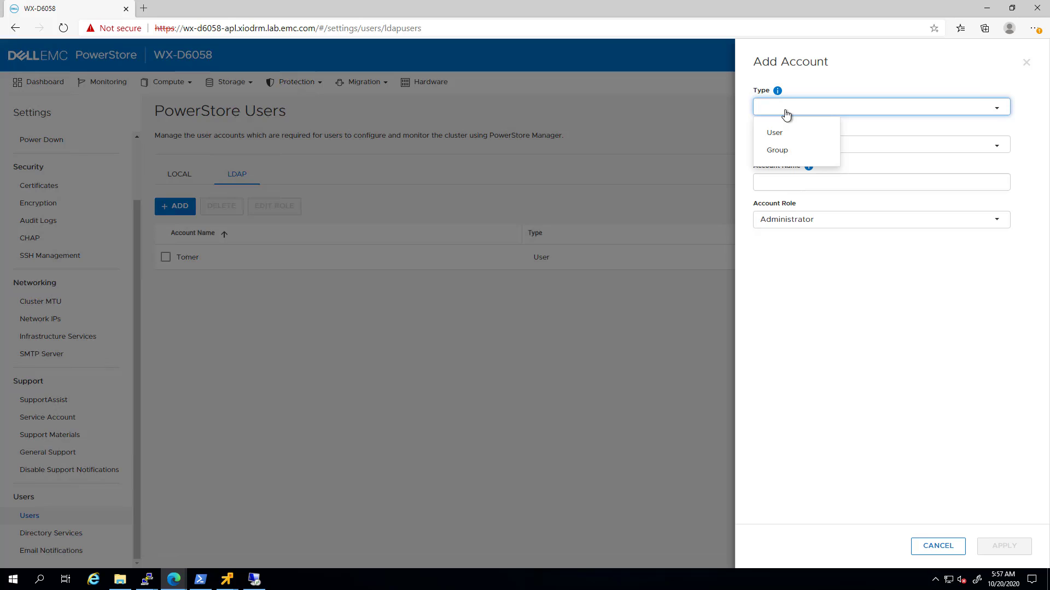
click(778, 151)
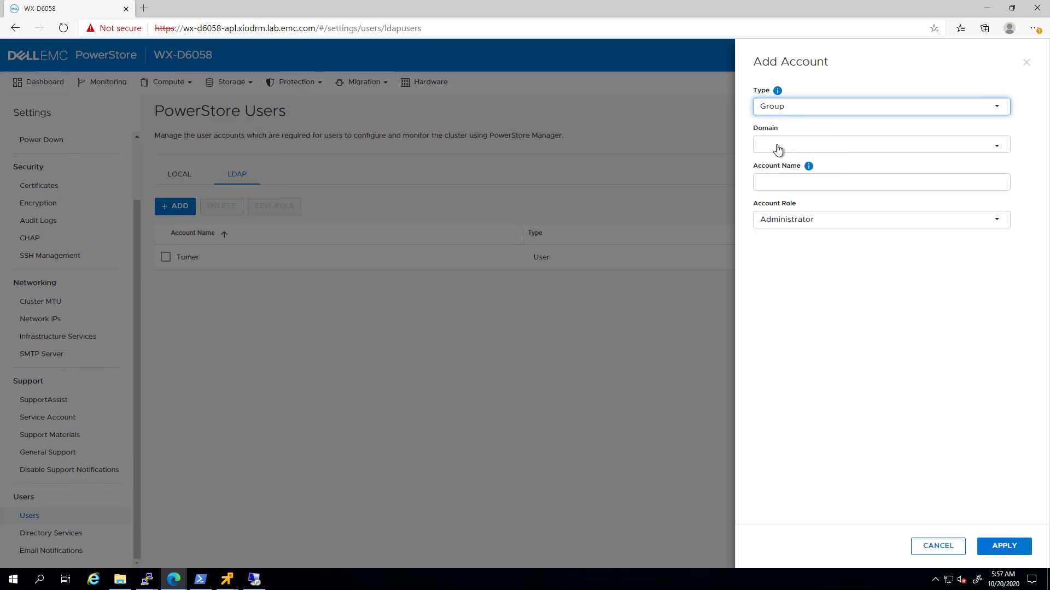
click(778, 149)
click(782, 171)
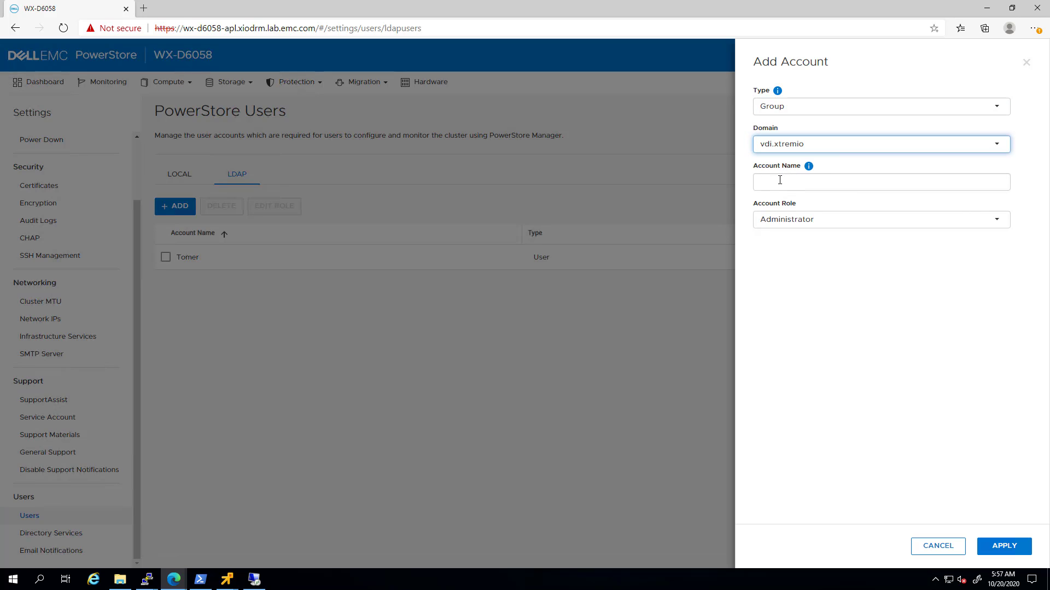
click(779, 180)
text(Storage Administrators)
click(995, 222)
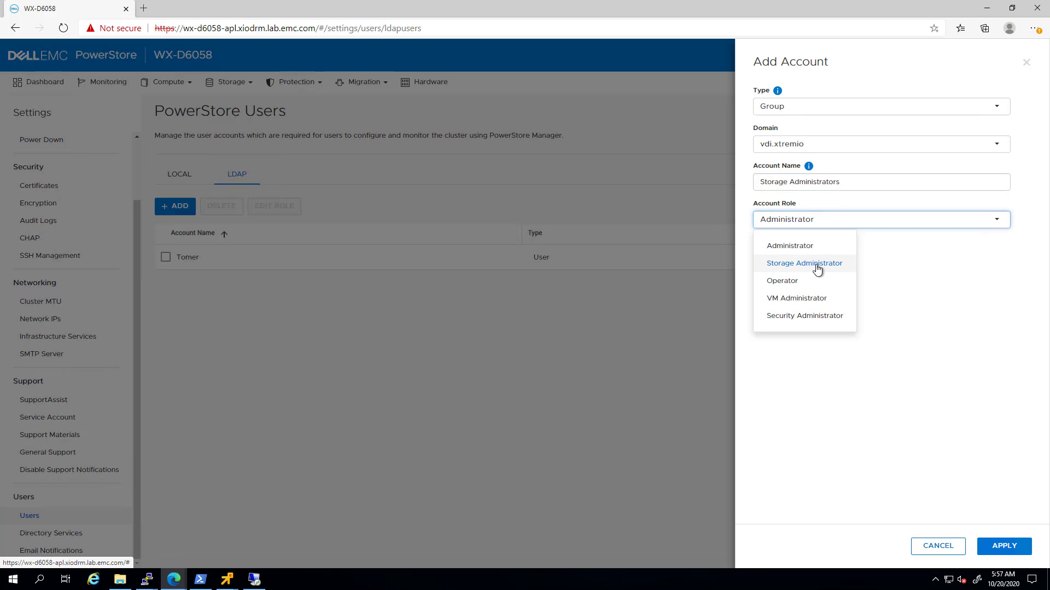
click(818, 264)
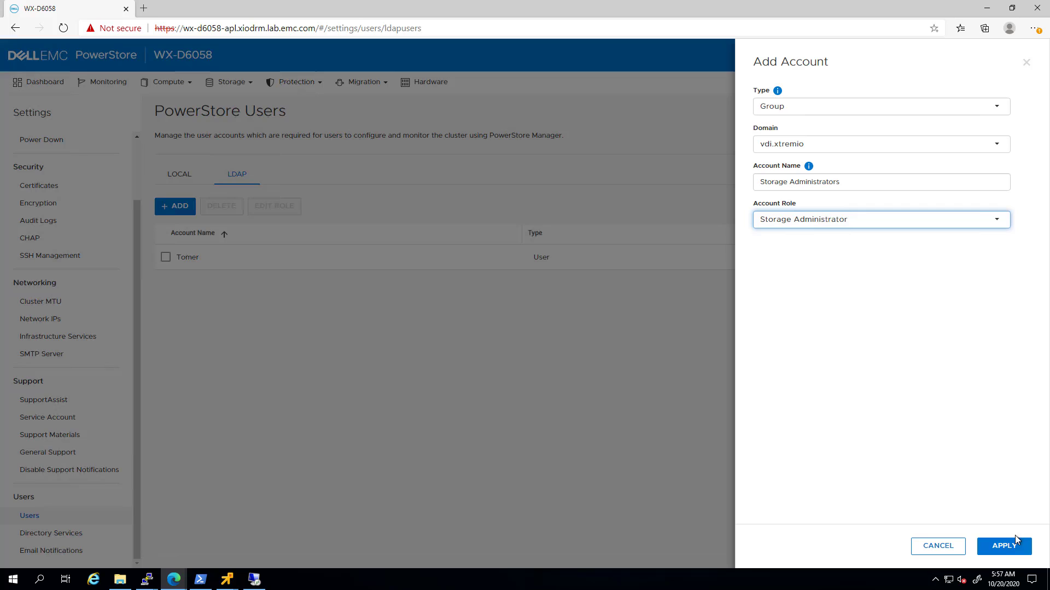
click(1015, 541)
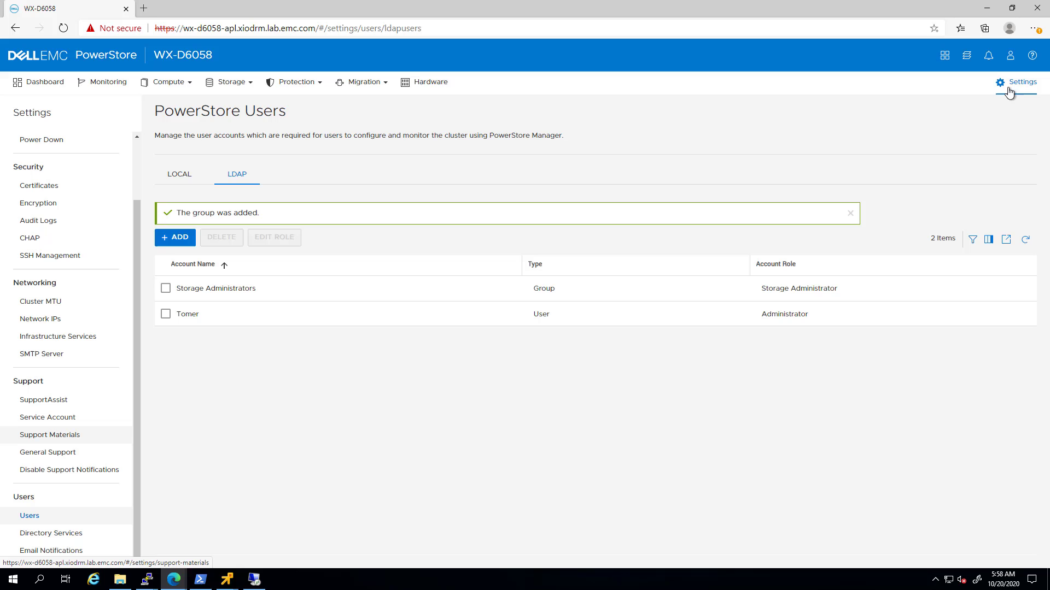
Log out of the admin session in PowerStore Manager.
click(1011, 61)
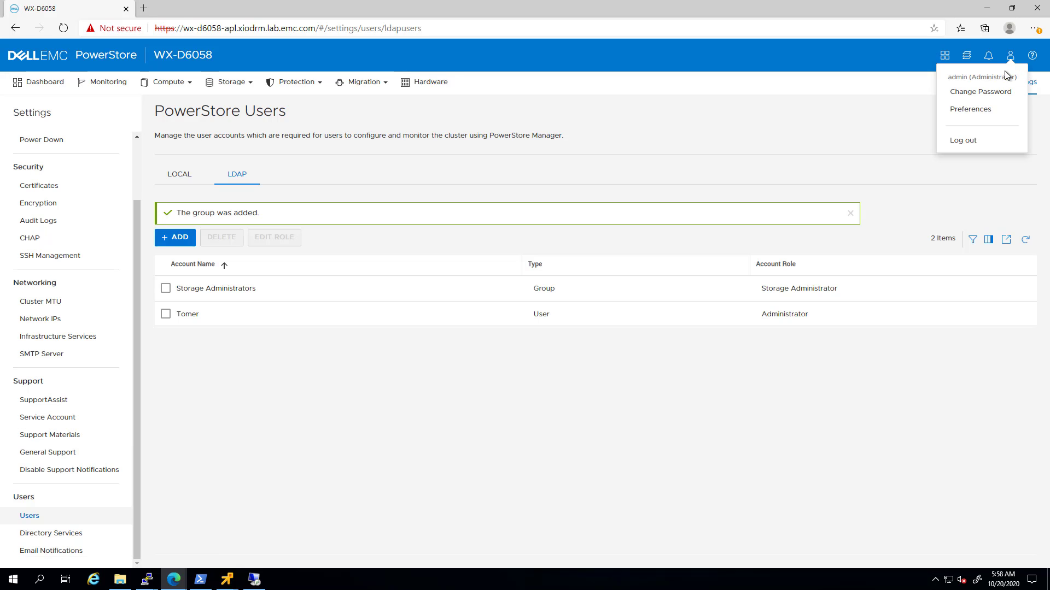
click(962, 142)
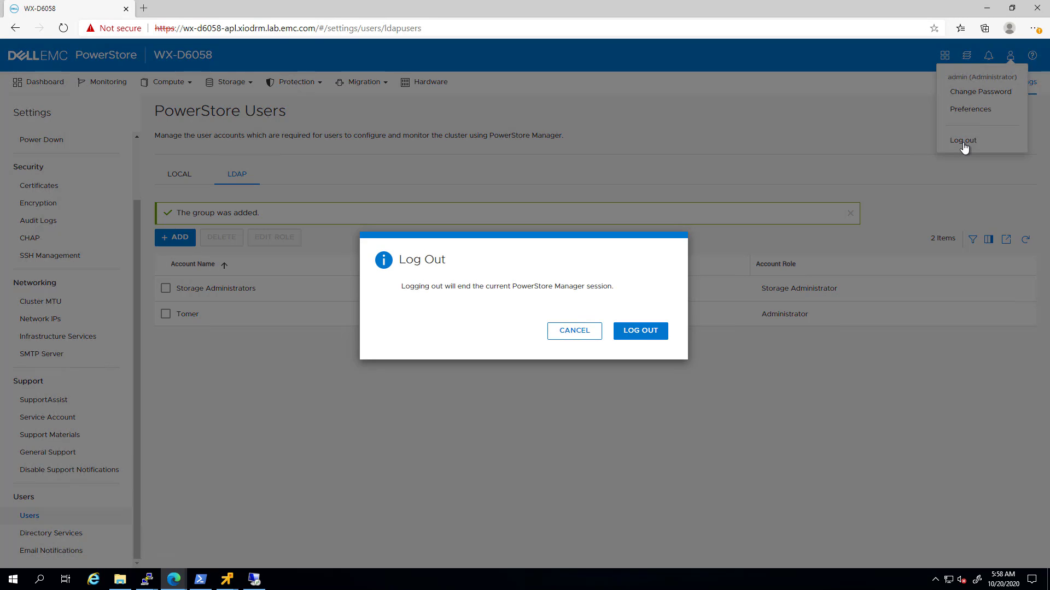
click(623, 331)
Sign in with the vdi.xtremio domain user's UPN and password.
click(529, 409)
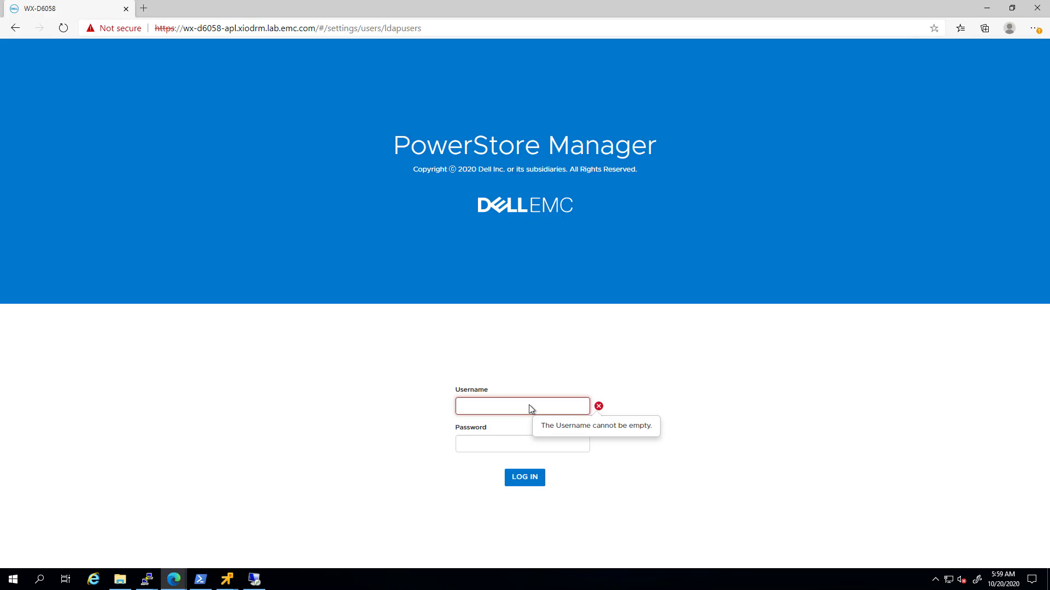
key(Tab)
text(••••••••••)
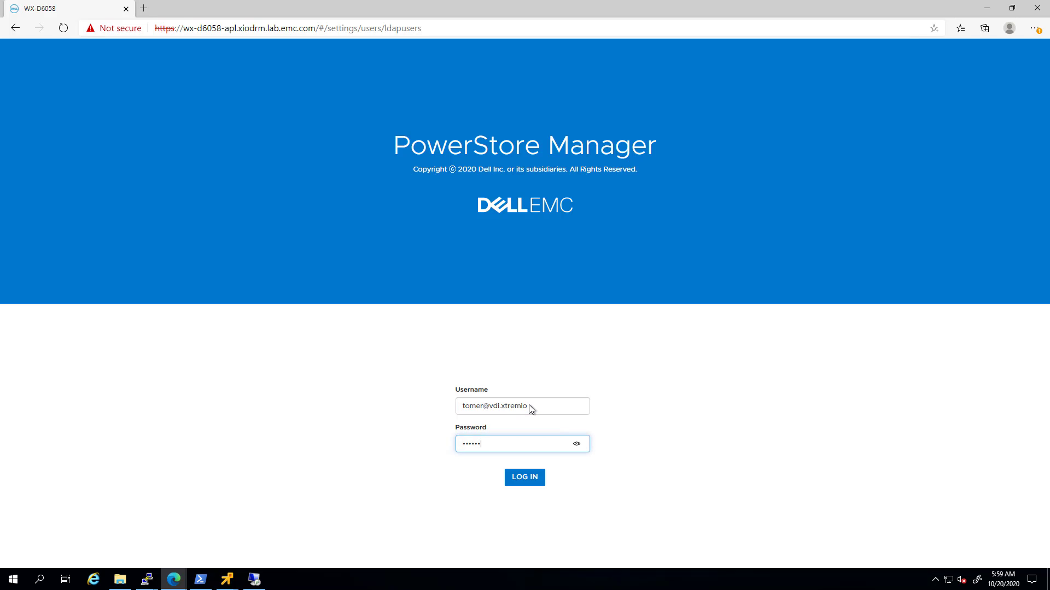
click(527, 480)
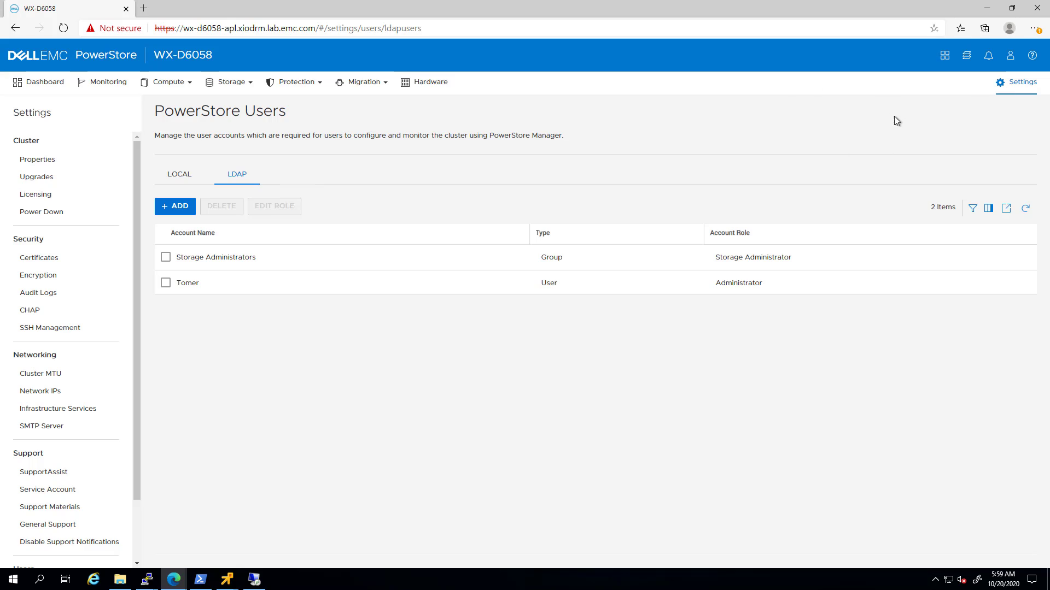
Verify the LDAP user's Administrator session is signed in, then view the dashboard showing 8 hosts and 160.5 TB free.
click(1010, 57)
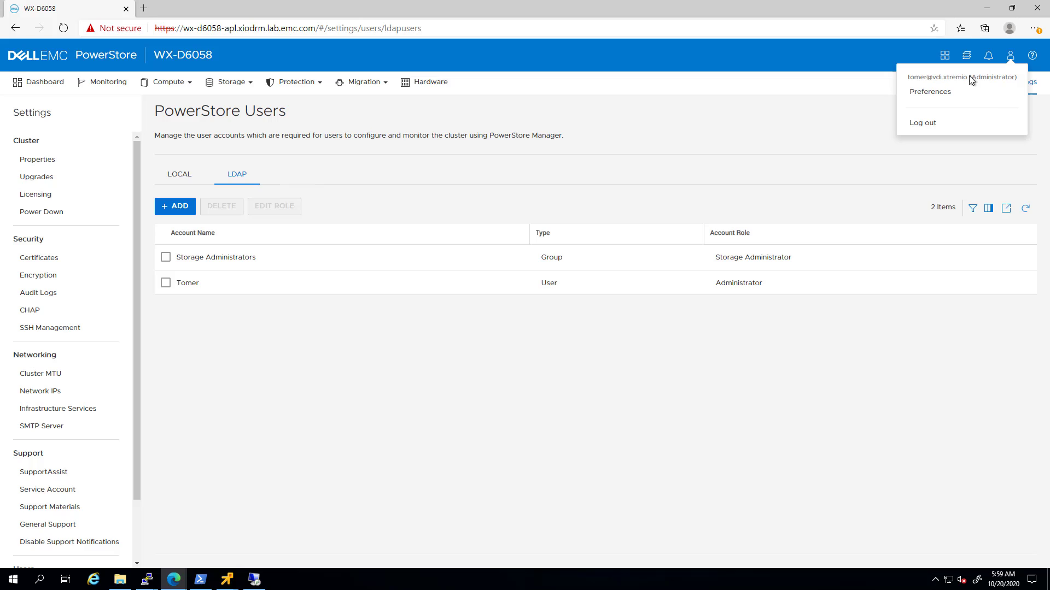
click(42, 83)
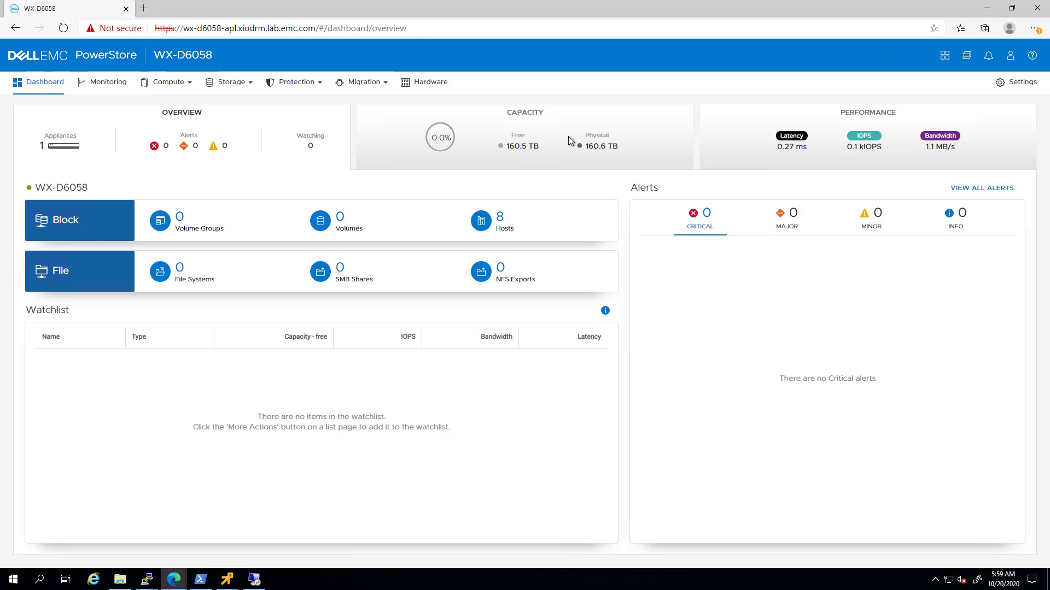